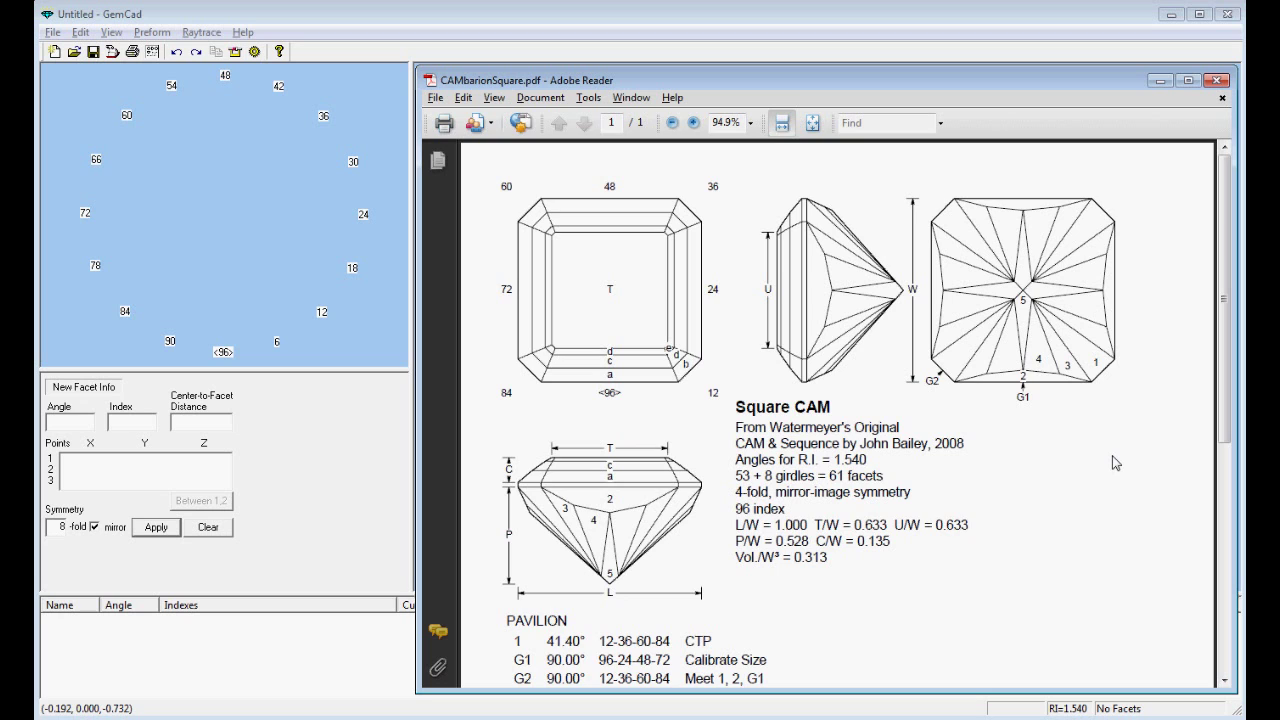
Step: Consult the pavilion instructions in the Square CAM PDF, then switch to GemCad and set the symmetry to 4-fold
scroll(1115, 463, "down", 6)
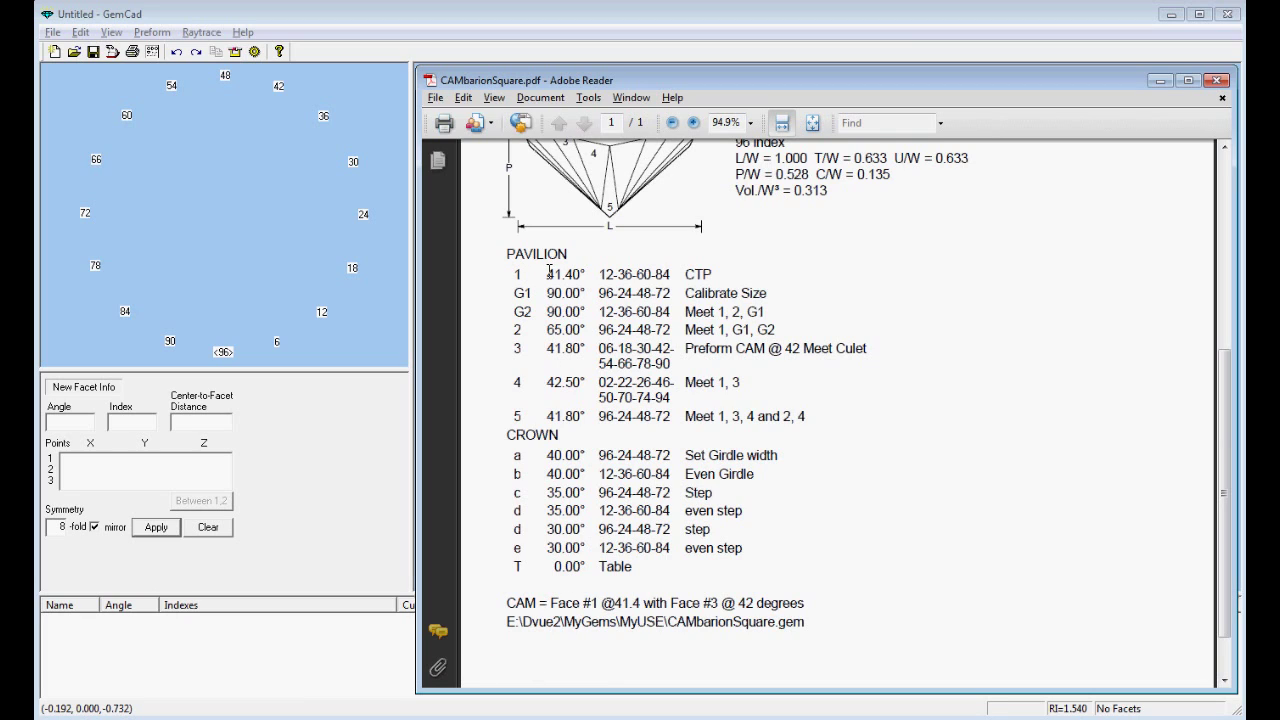
double_click(497, 276)
left_click(503, 347)
double_click(883, 348)
left_click(883, 348)
left_click(225, 549)
left_click_drag(58, 526, 103, 527)
type("4")
left_click(157, 528)
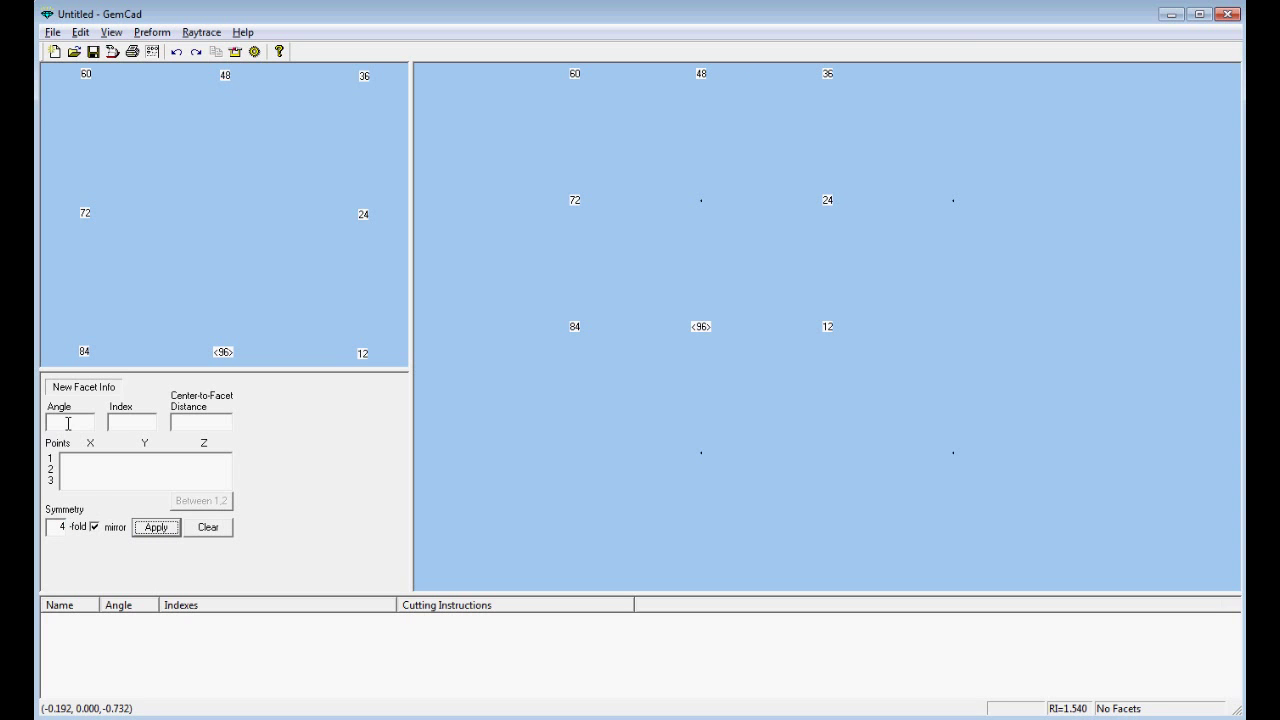
Step: Following the PDF, cut the first facet tier at angle 41.4 and index 12, accepting the default depth
key("alt+Tab")
key("alt+Tab")
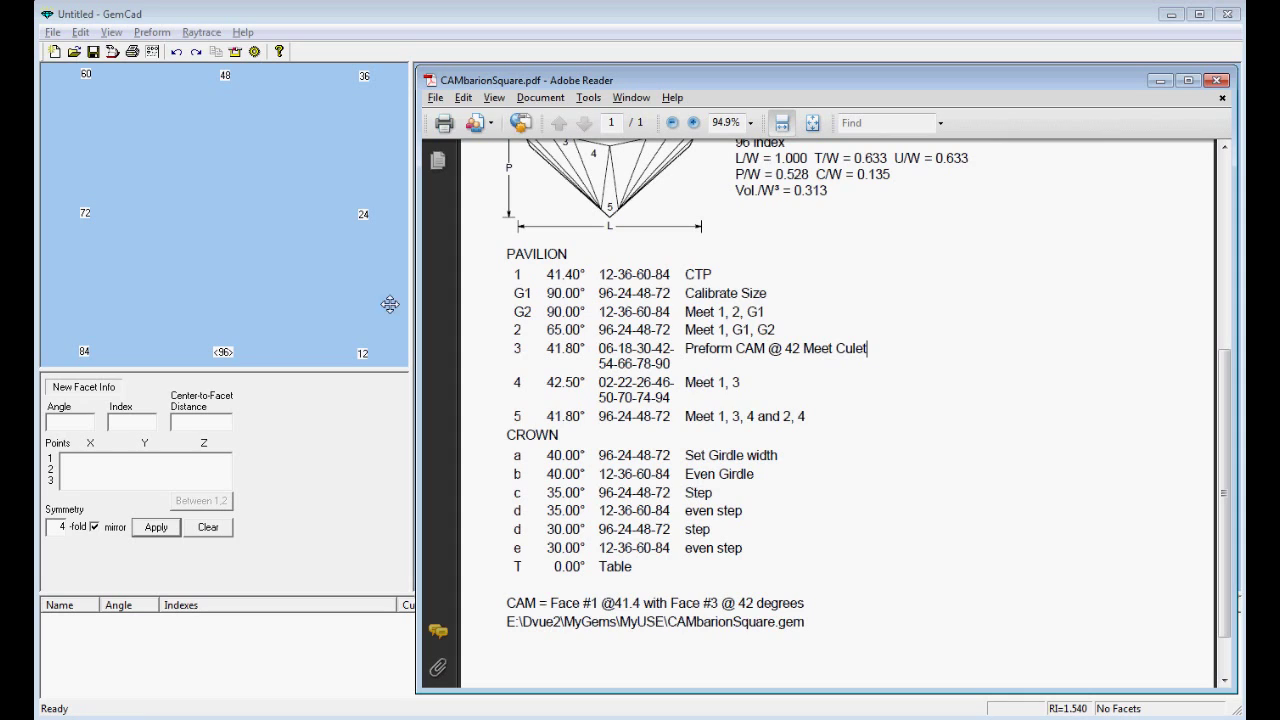
left_click(70, 419)
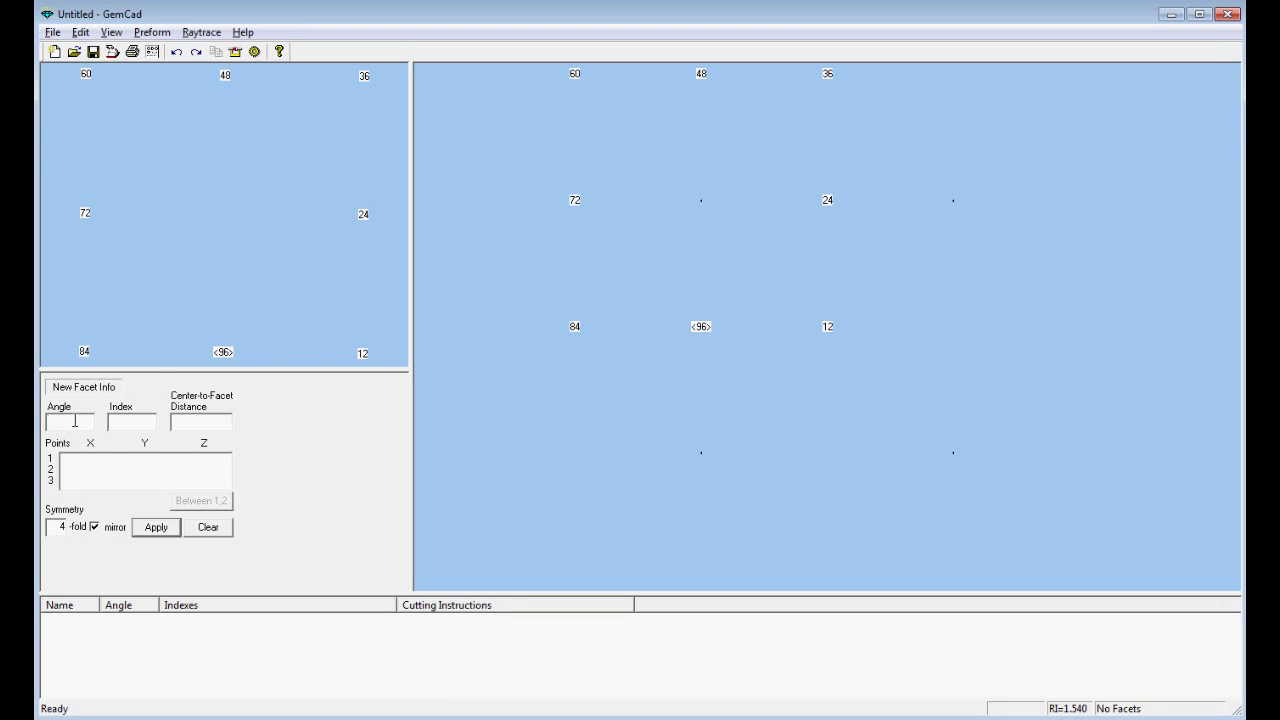
type("41.4")
key("Tab")
type("12")
key("Return")
key("Return")
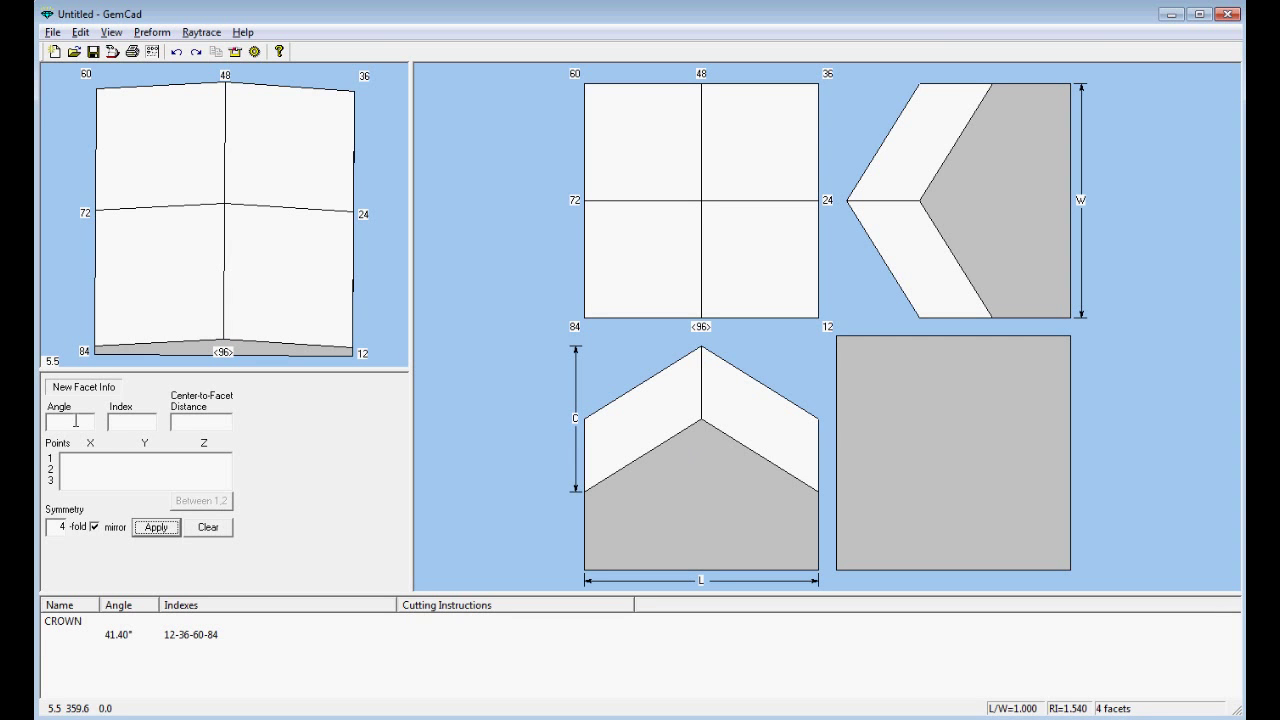
Step: Cut a preform tier at angle 42 and index 6 through the central culet meet point
left_click(237, 220)
left_click_drag(237, 220, 206, 143)
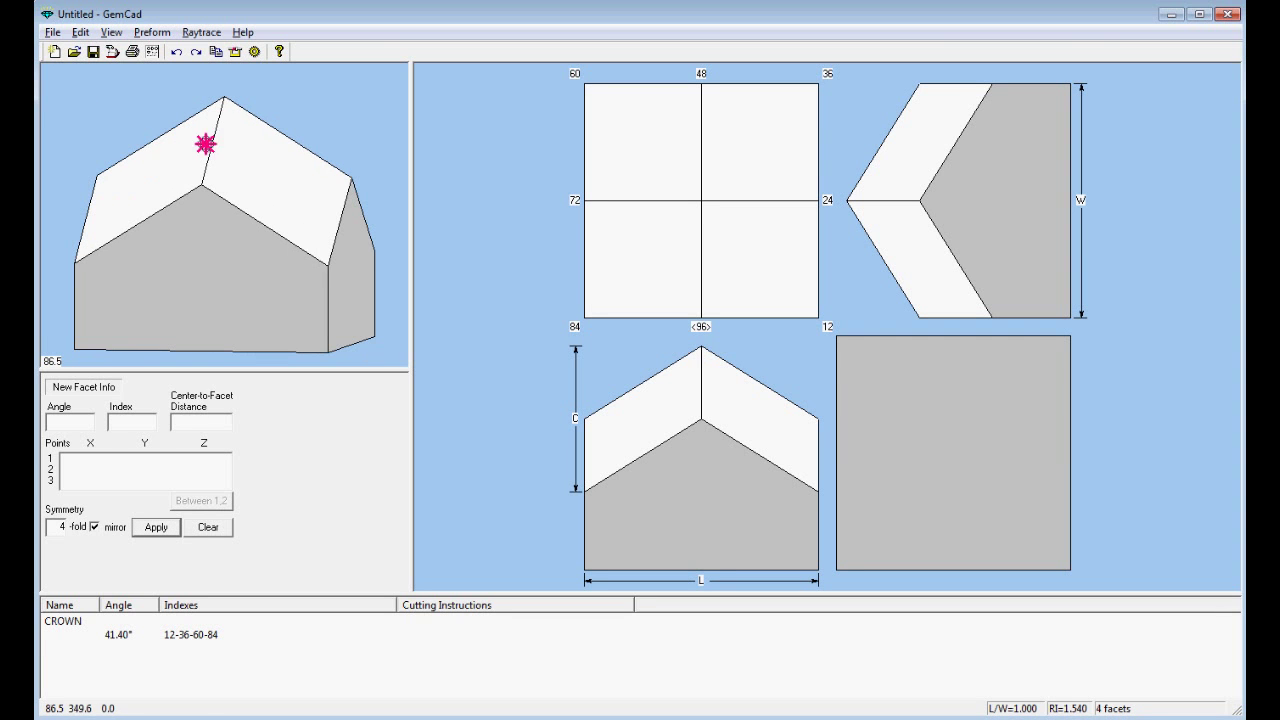
left_click(701, 200)
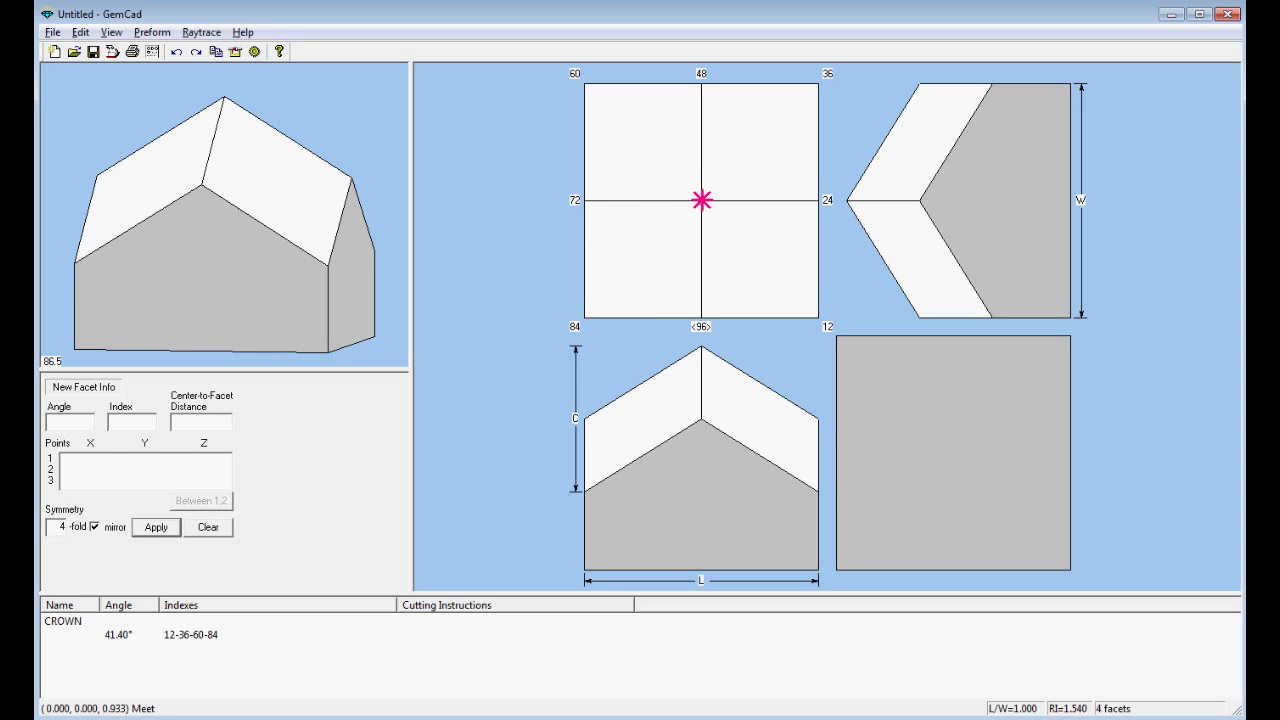
key("Return")
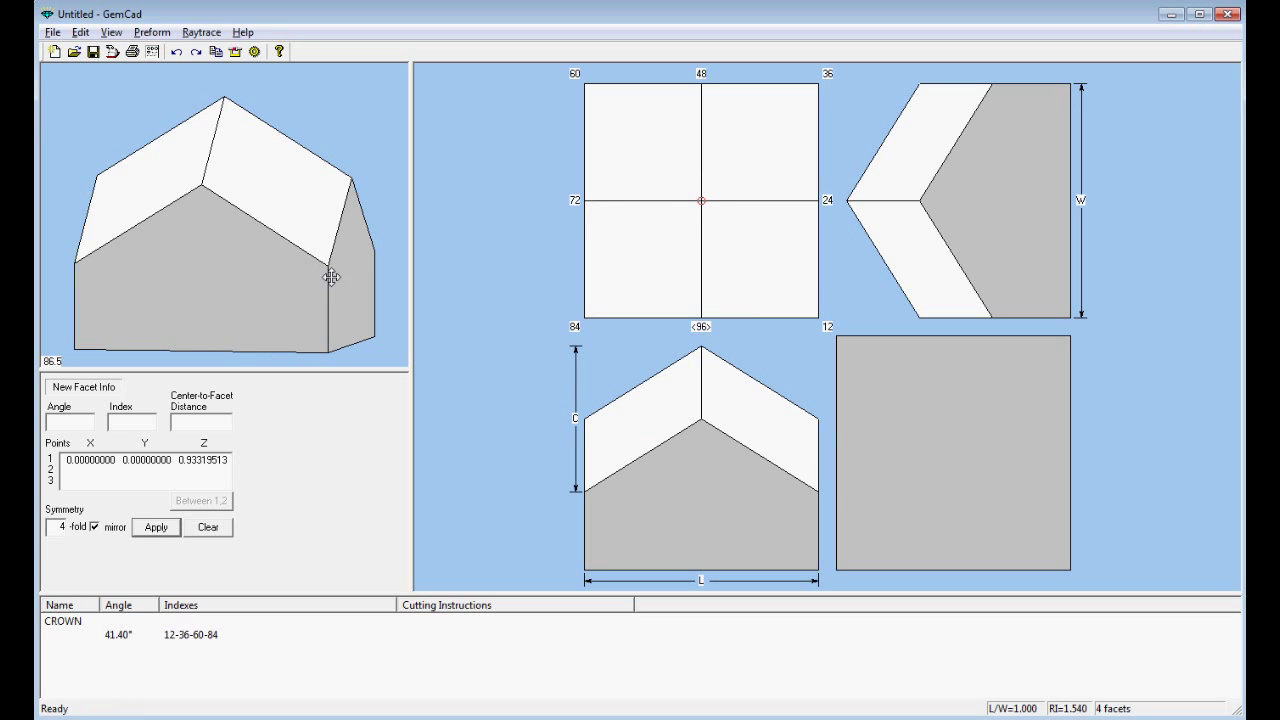
key("alt+Tab")
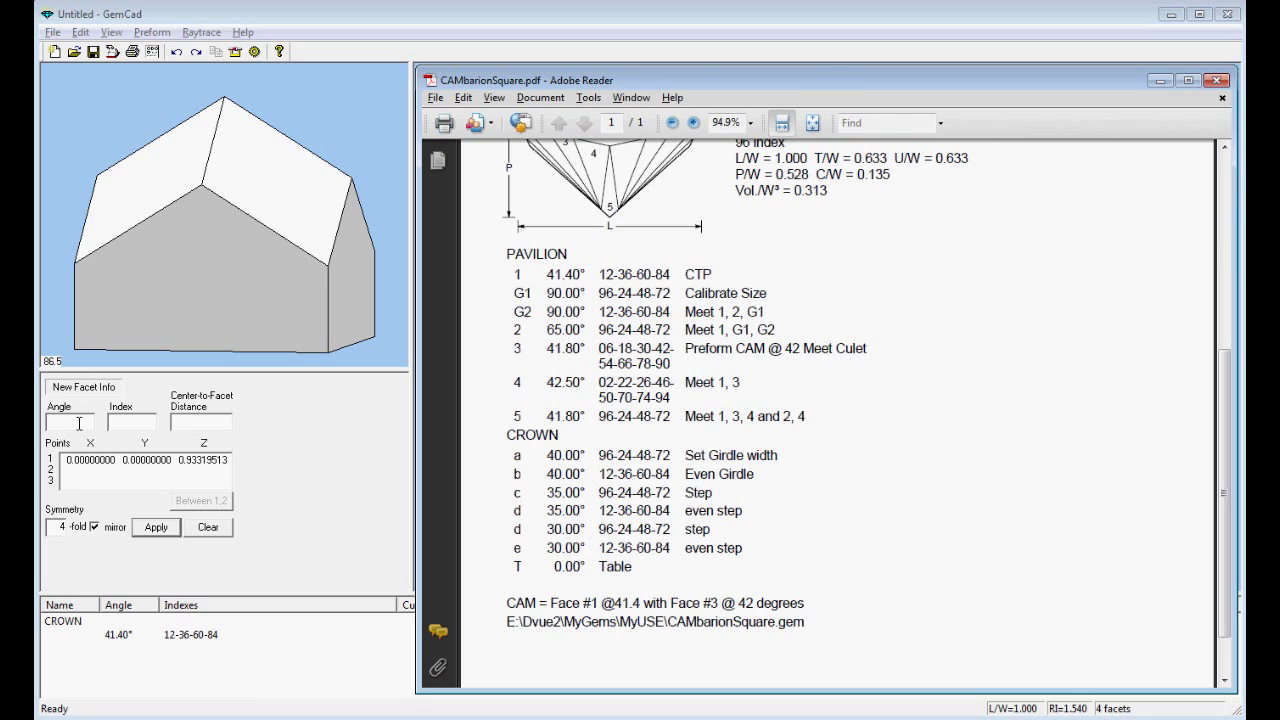
key("alt+Tab")
left_click(129, 420)
type("6")
left_click(157, 527)
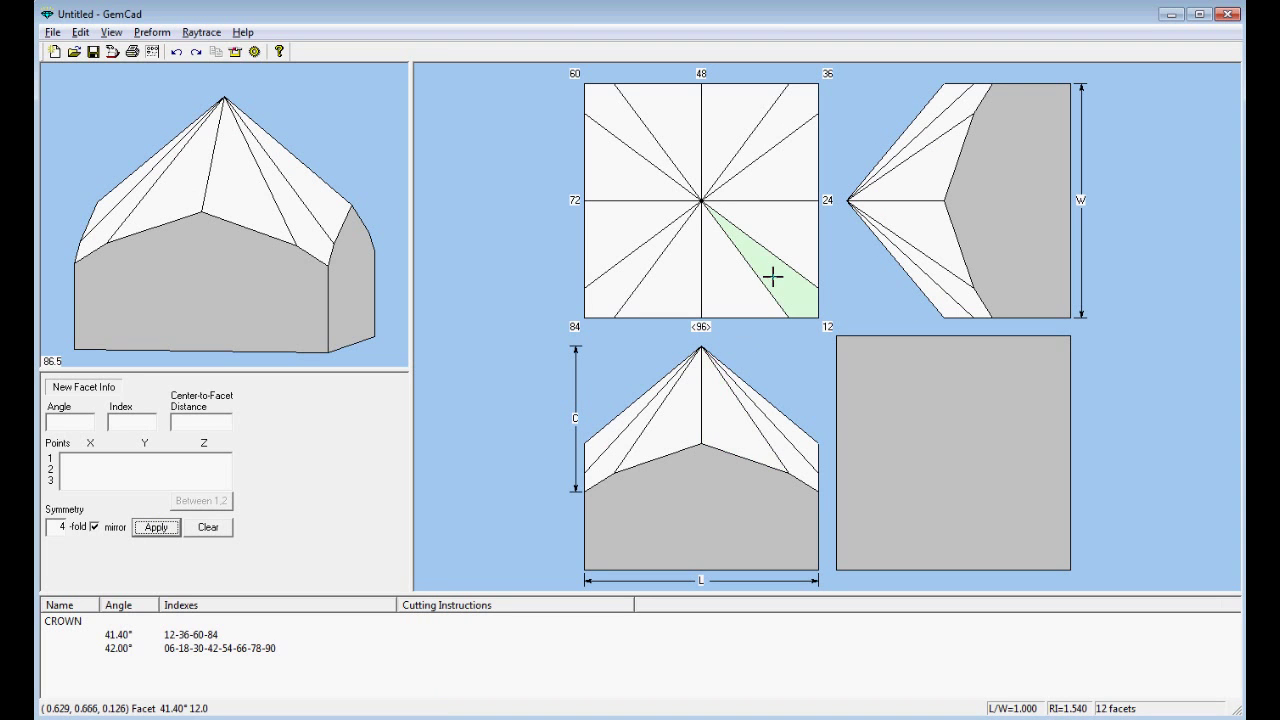
Step: Name the 41.40° tier 1 and the 42.00° tier X
double_click(774, 278)
left_click(574, 415)
type("1")
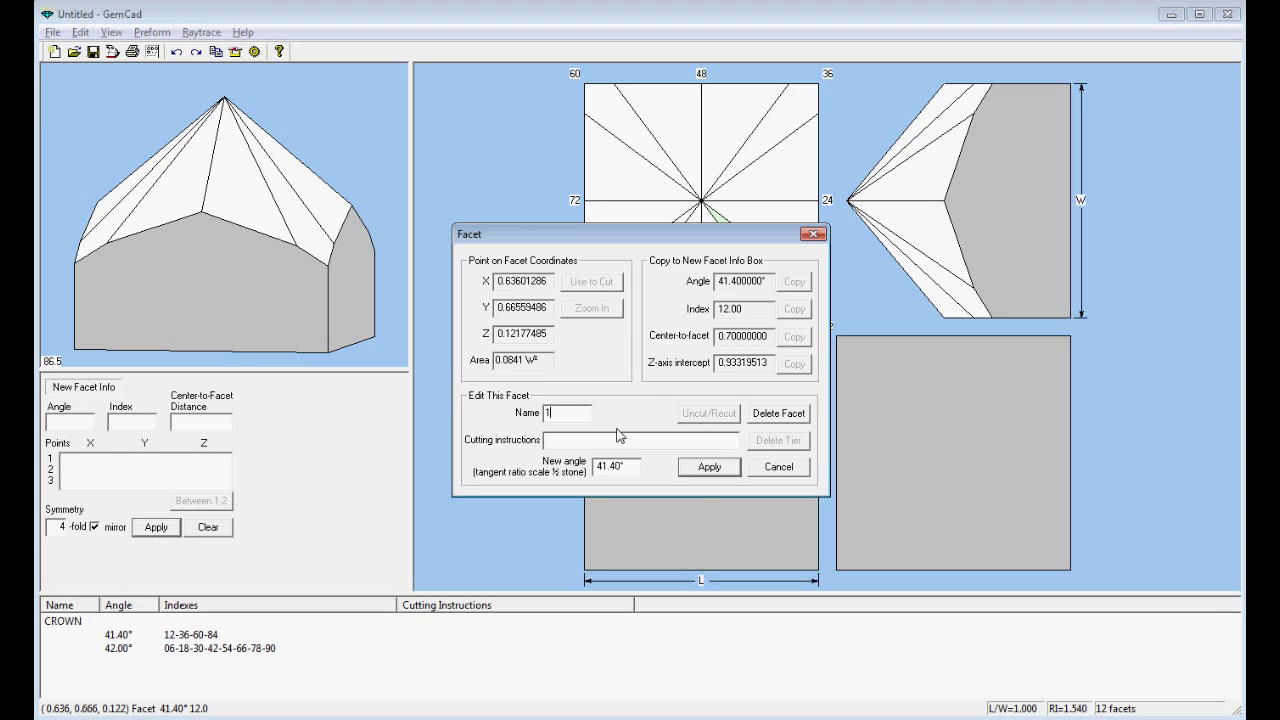
left_click(708, 467)
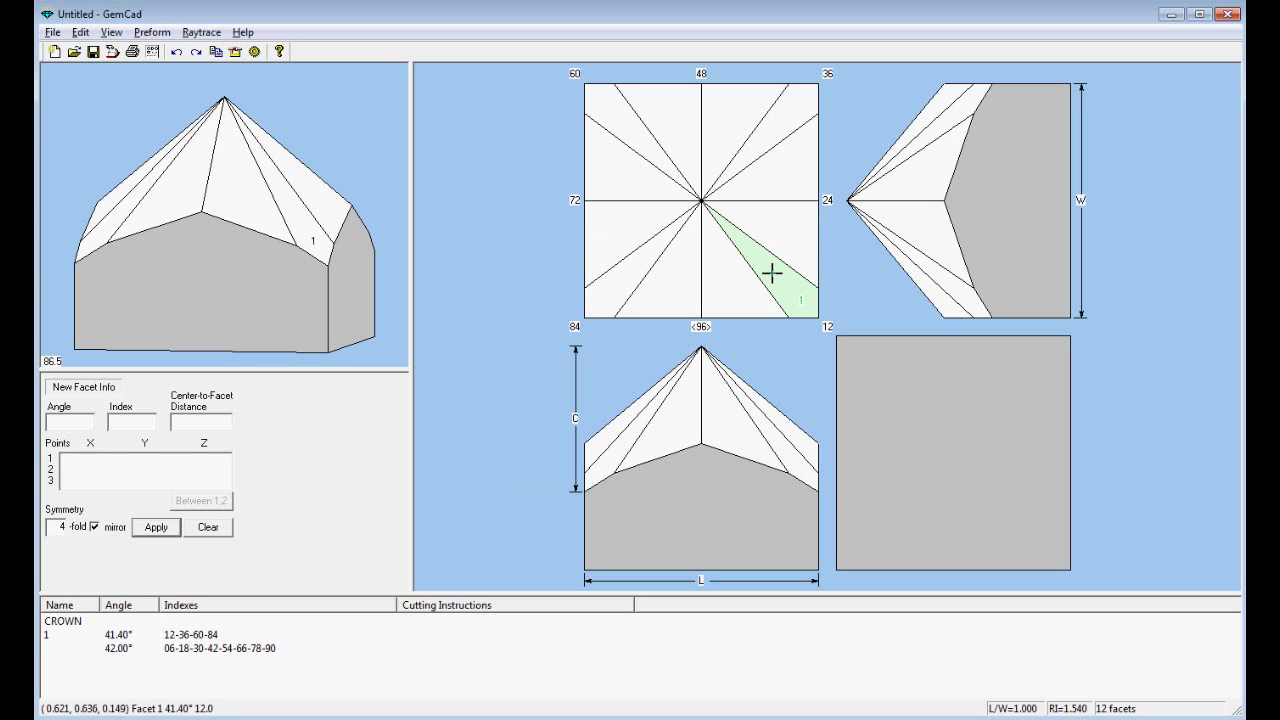
double_click(724, 285)
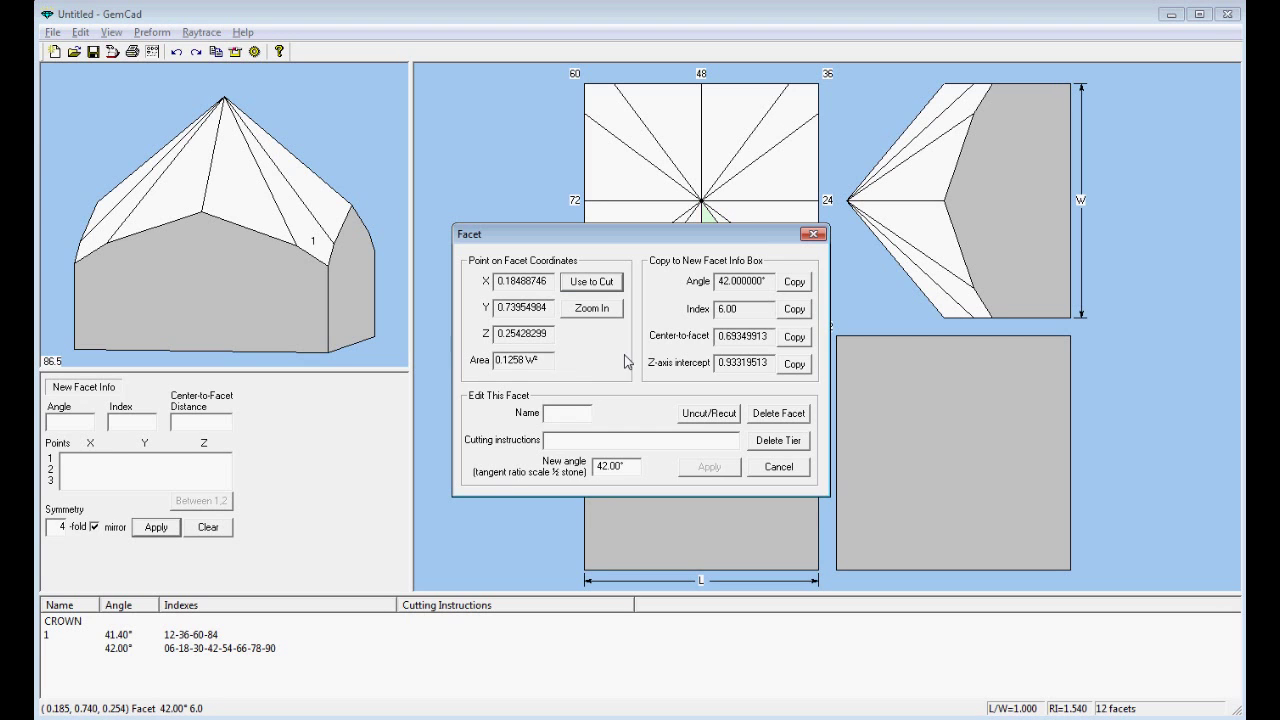
left_click(559, 414)
type("X")
left_click(708, 467)
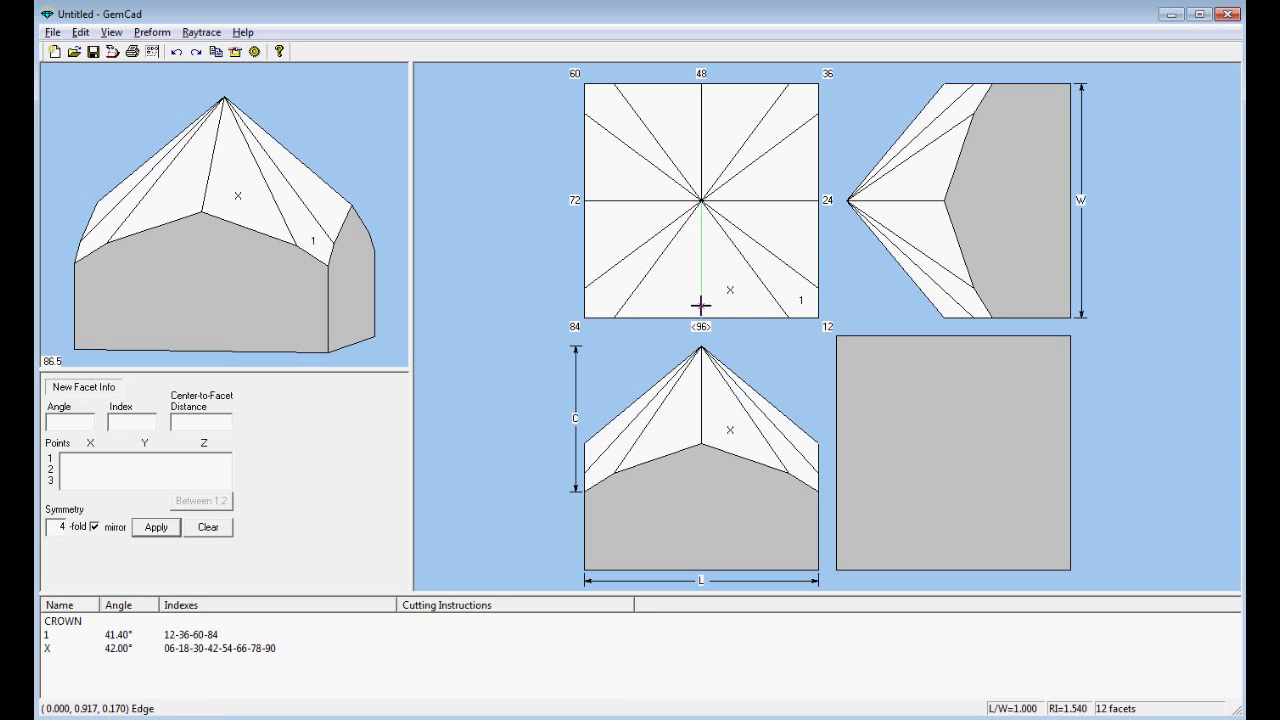
Step: Cut a 90° girdle tier at index 0 through a point near the outer end of the edge towards index 96
left_click(700, 305)
key("Return")
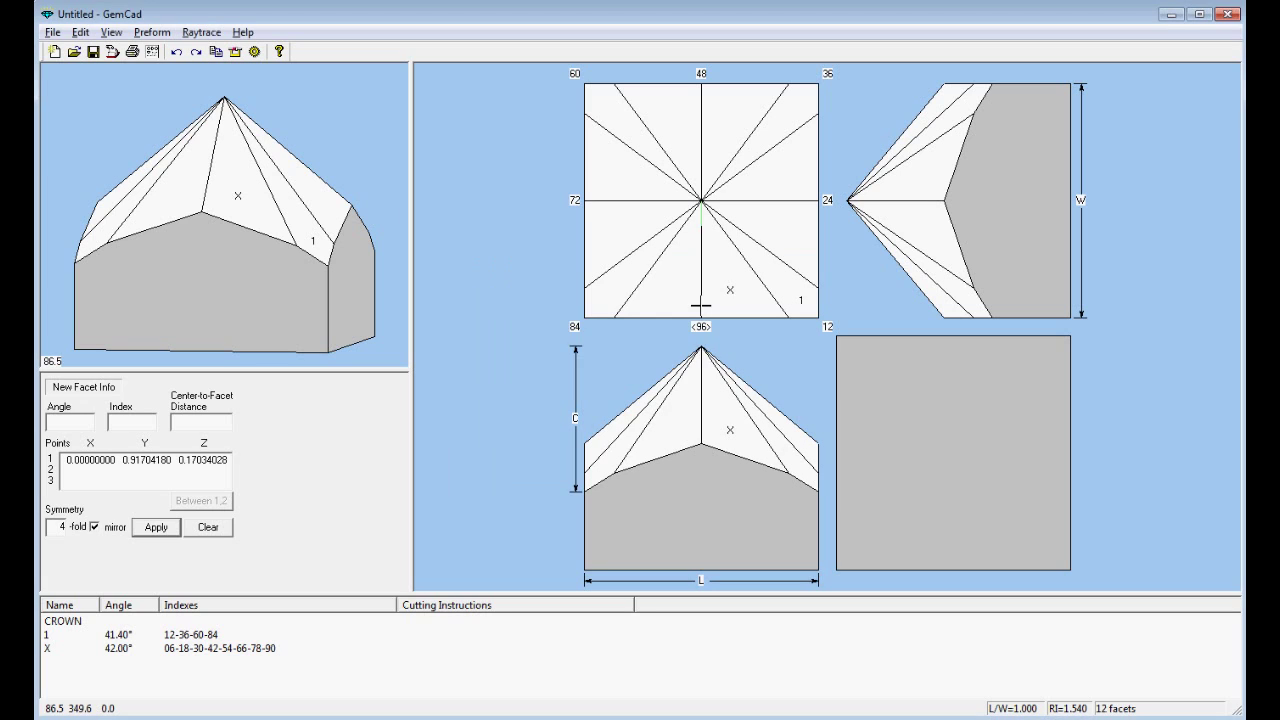
left_click(700, 305)
type("90")
key("Return")
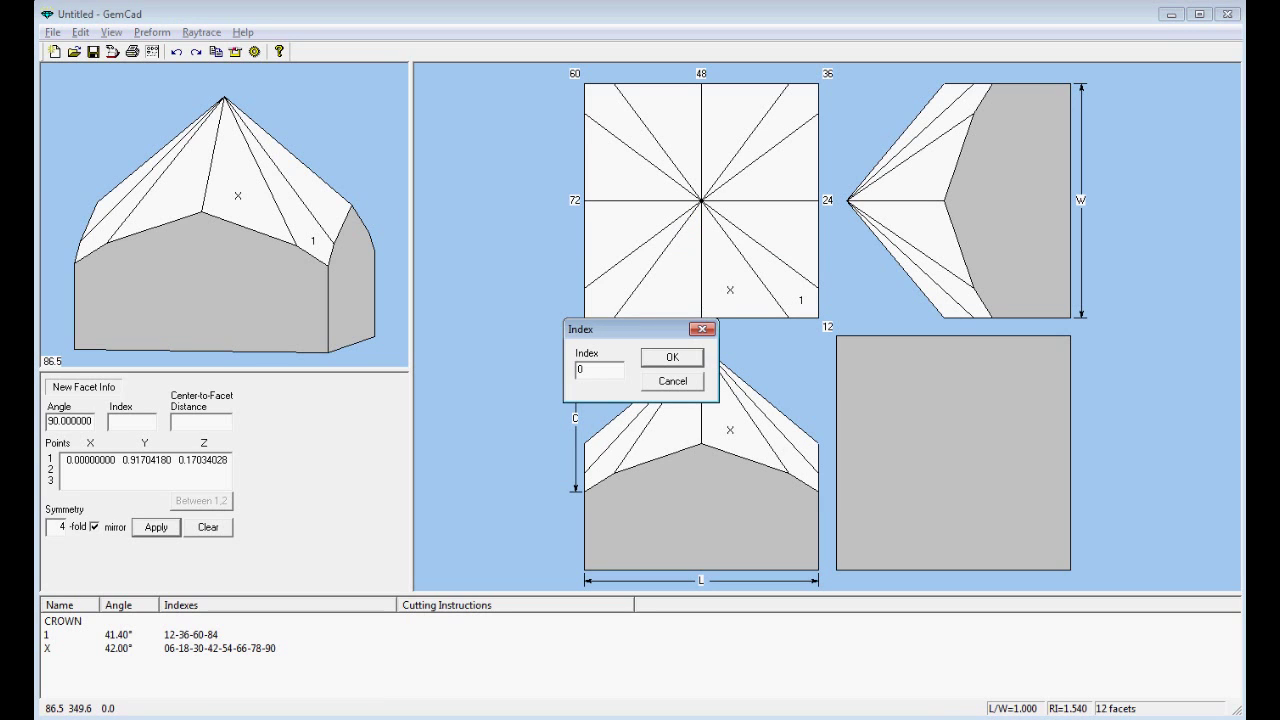
key("Return")
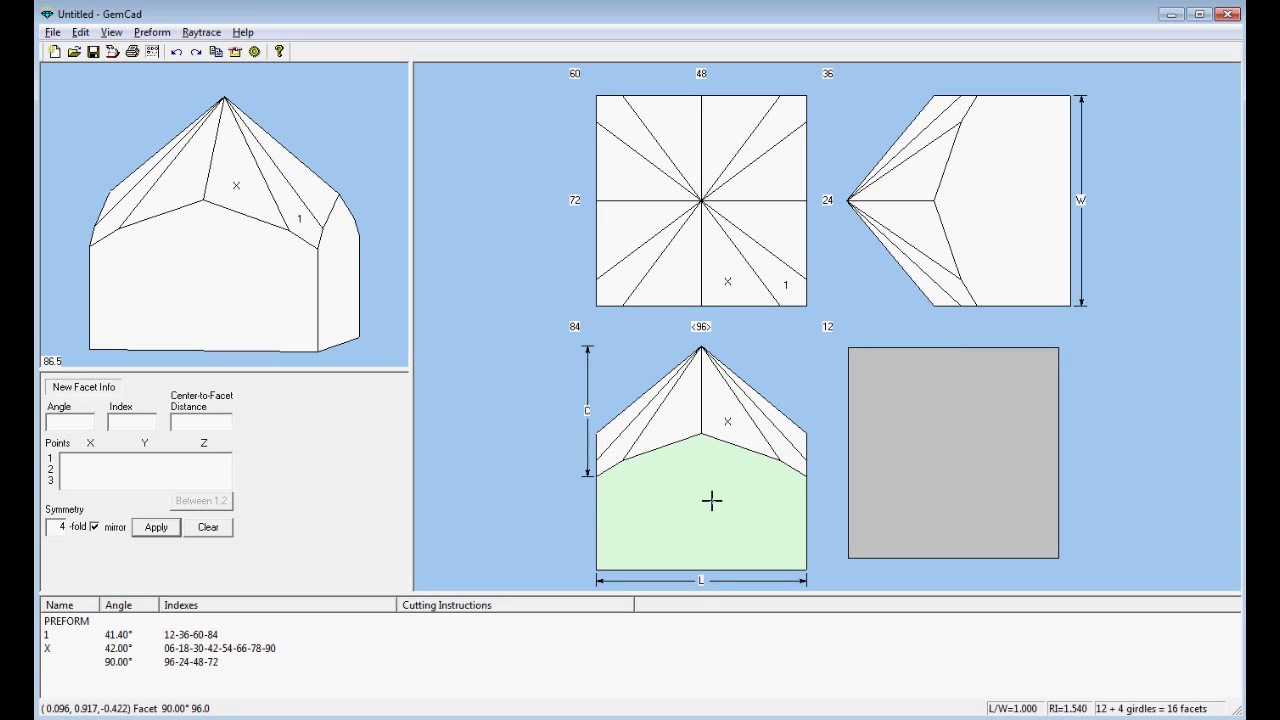
Step: Cut a second 90° girdle tier at index 12 through the meet point of facets 1, X and the first girdle
left_click(779, 459)
left_click(706, 377)
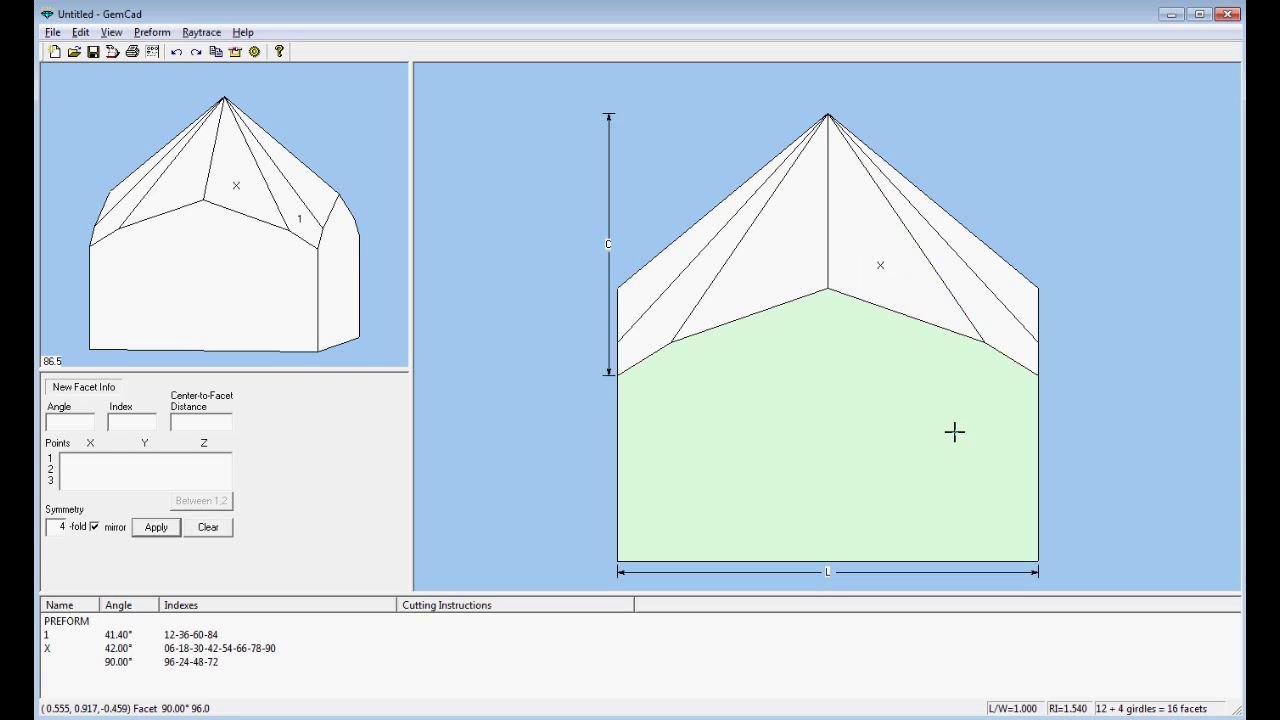
left_click(986, 347)
key("Return")
type("90")
key("Return")
type("12")
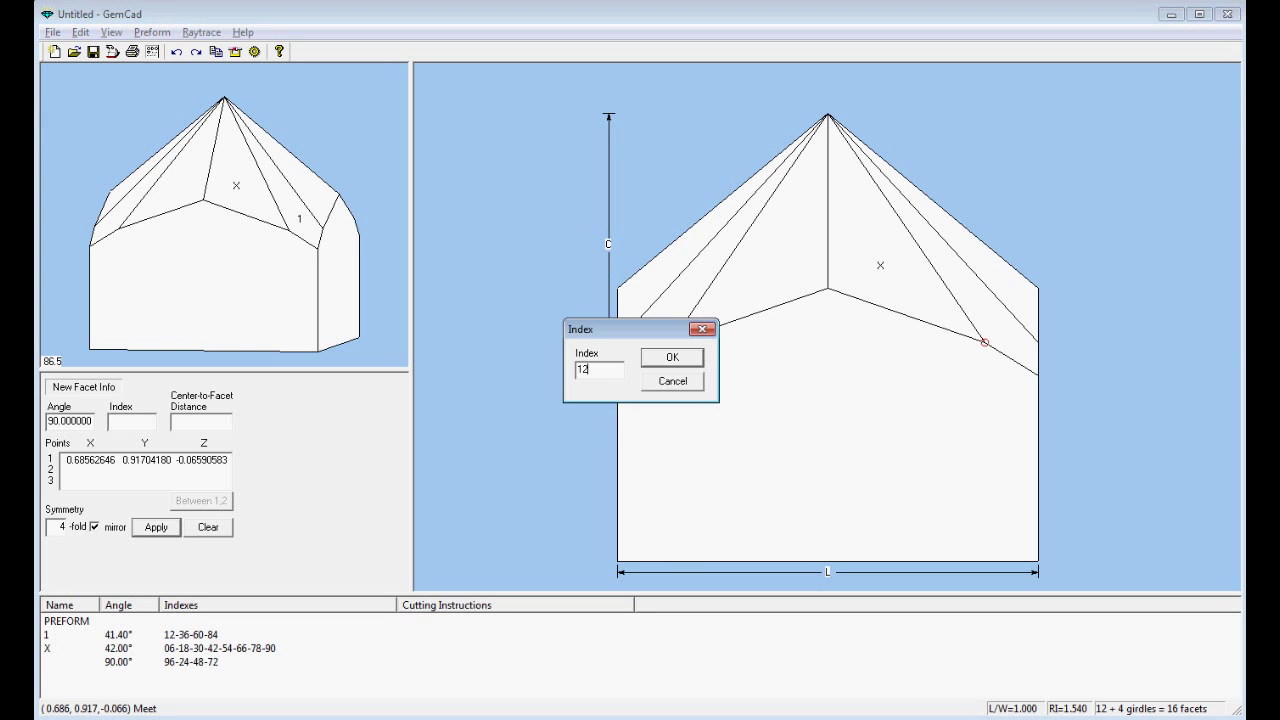
key("Return")
Step: Cut a 65° tier at index 0 through the girdle corner where facet 1 and both girdle tiers meet
left_click_drag(357, 191, 334, 297)
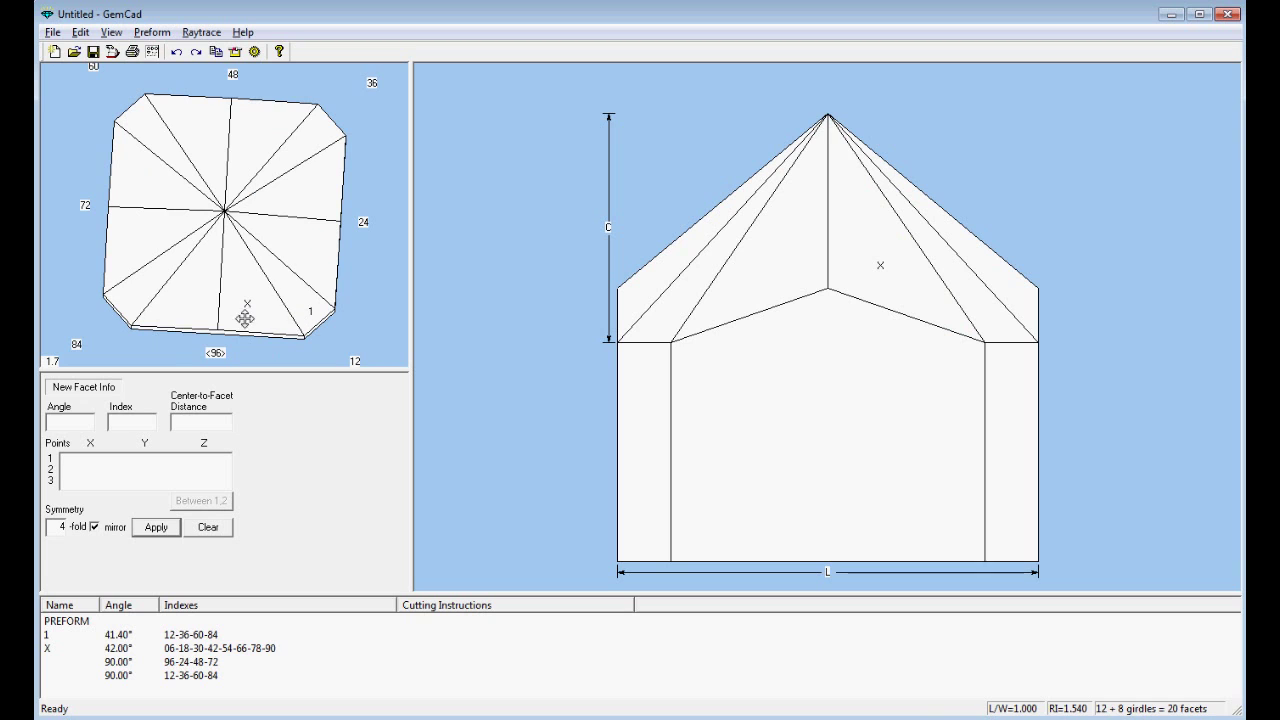
left_click_drag(261, 328, 246, 146)
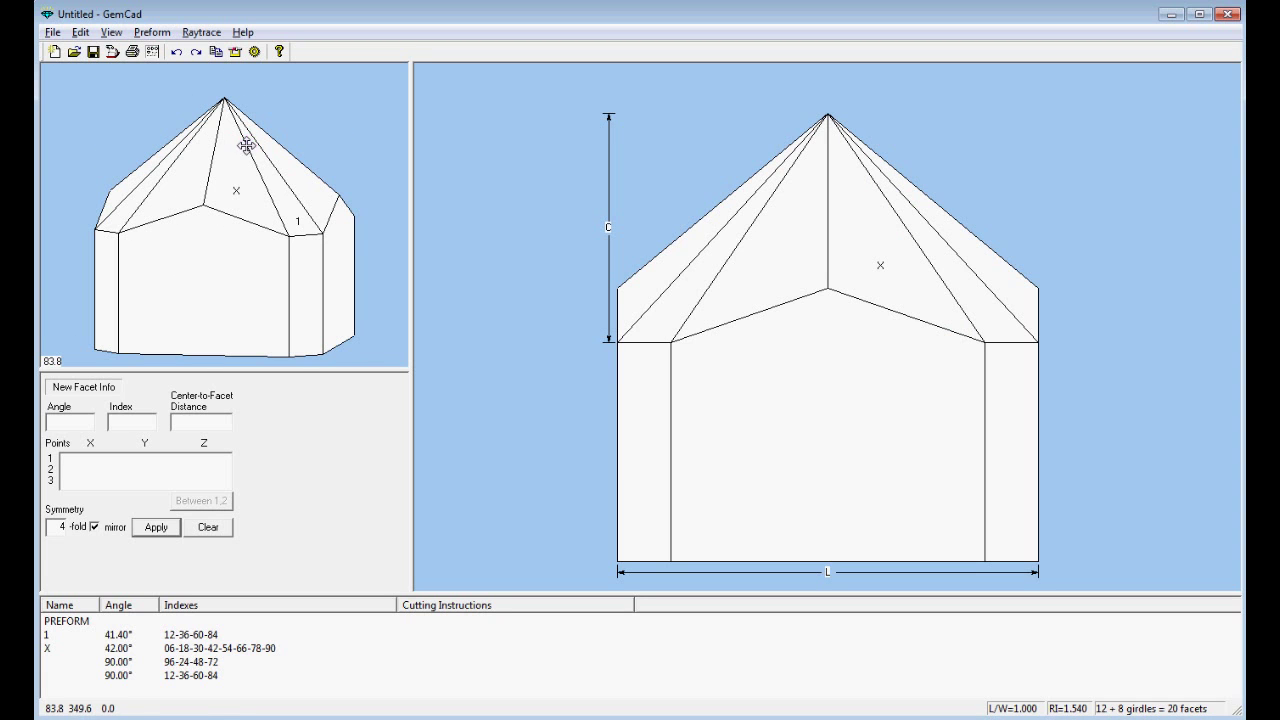
left_click(984, 339)
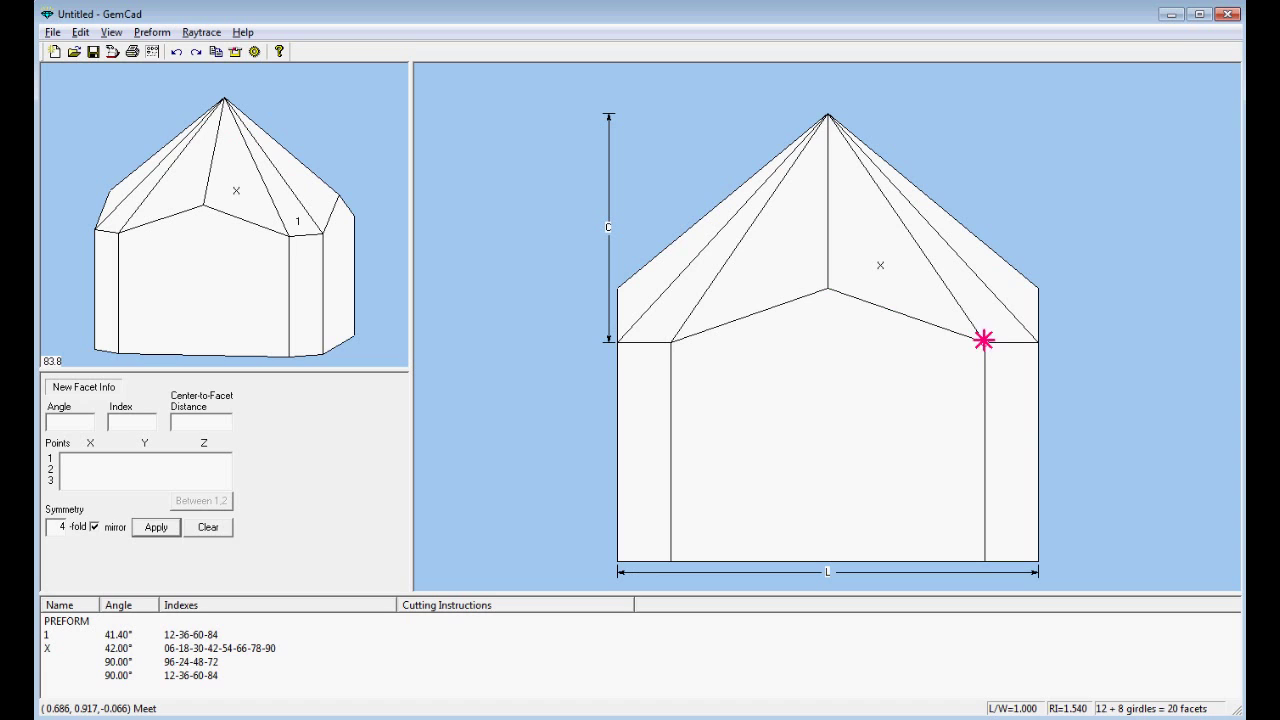
key("Return")
left_click(984, 339)
key("Return")
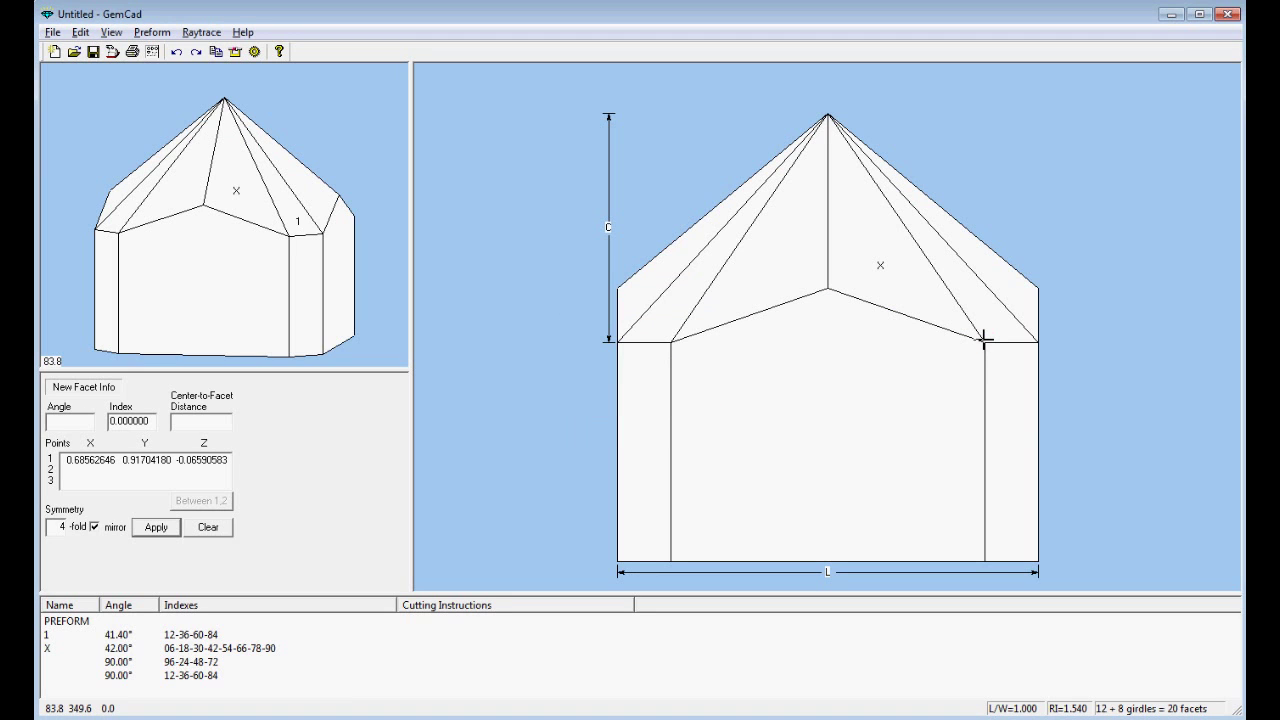
left_click(984, 339)
type("65")
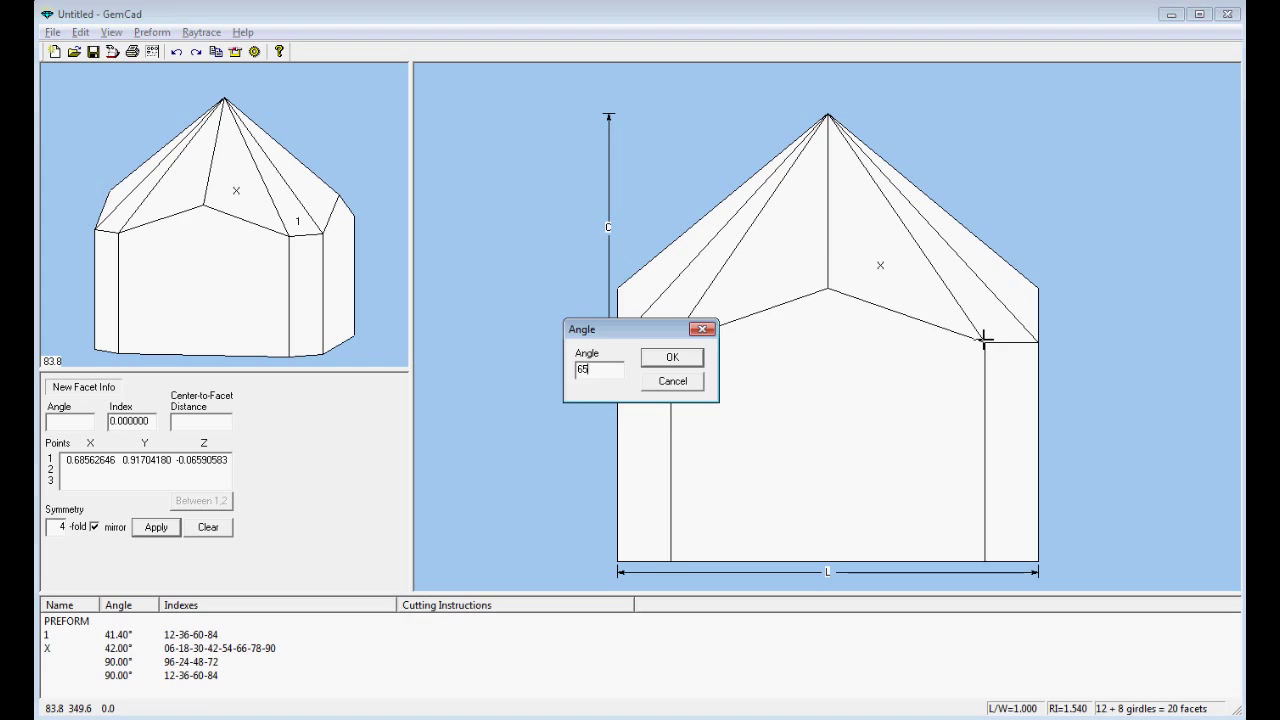
key("Return")
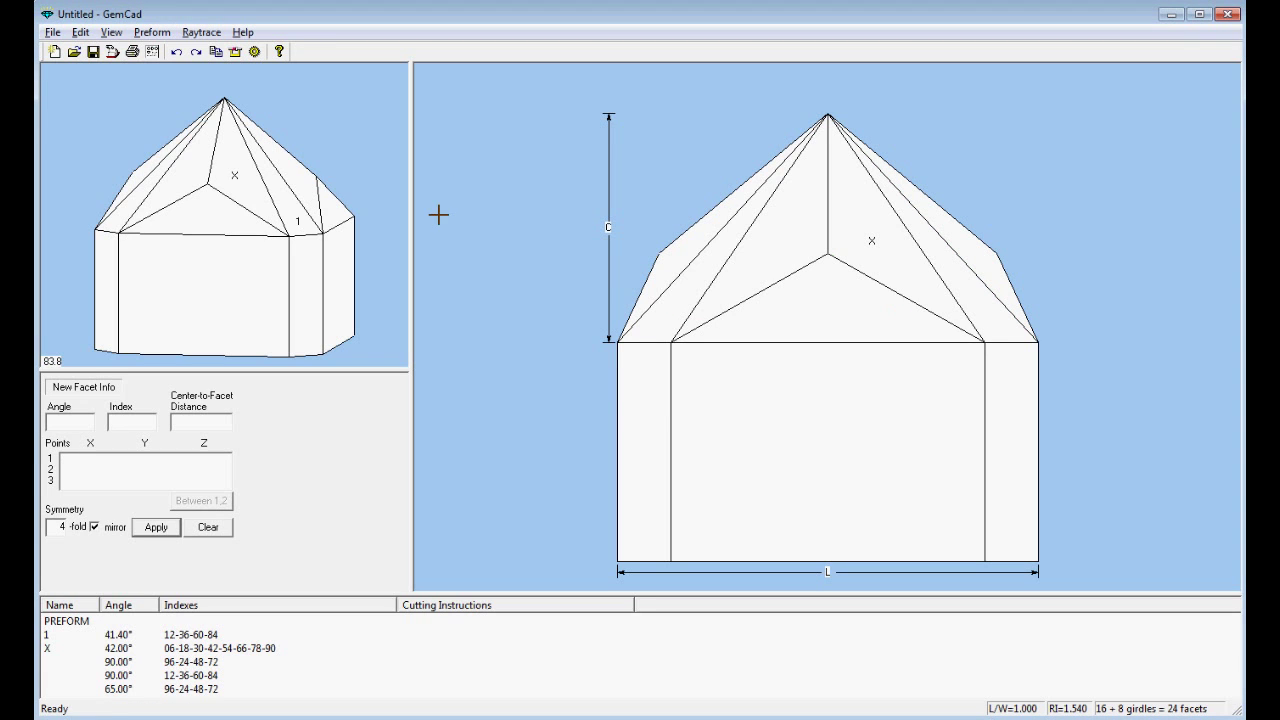
Step: Name the 65.00° facet tier 2
left_click_drag(263, 220, 313, 321)
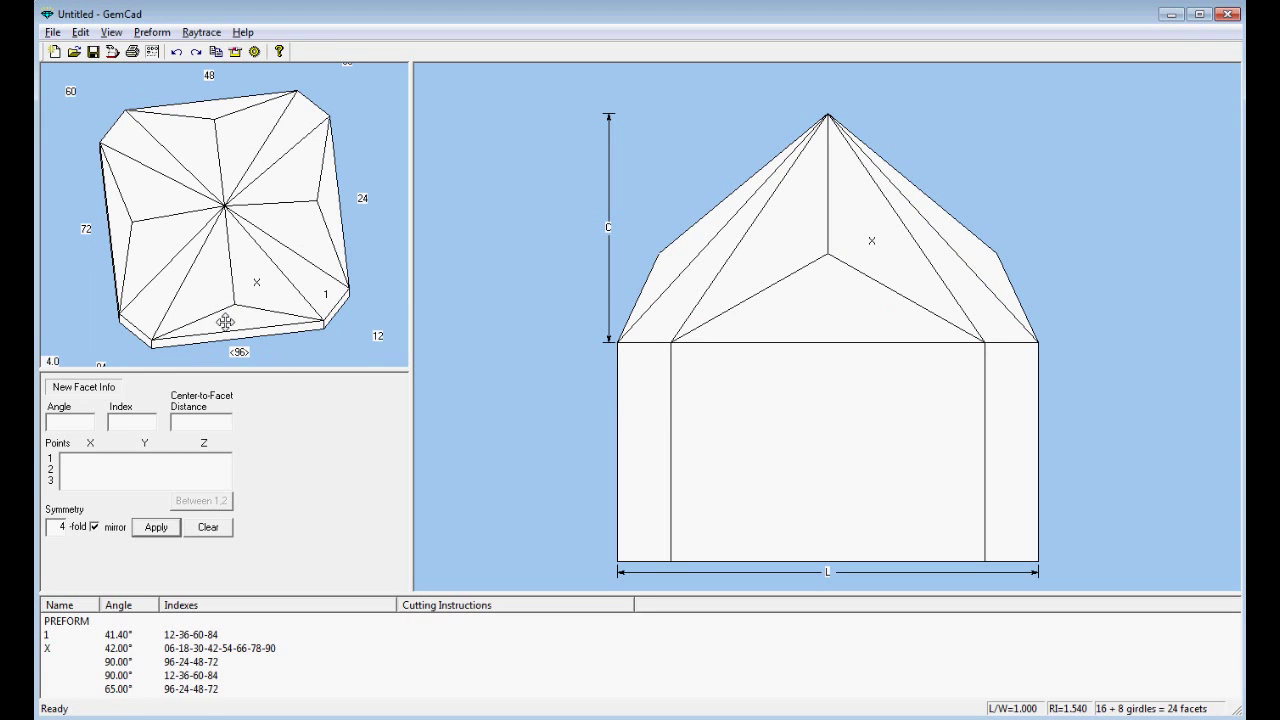
left_click(829, 318)
type("2")
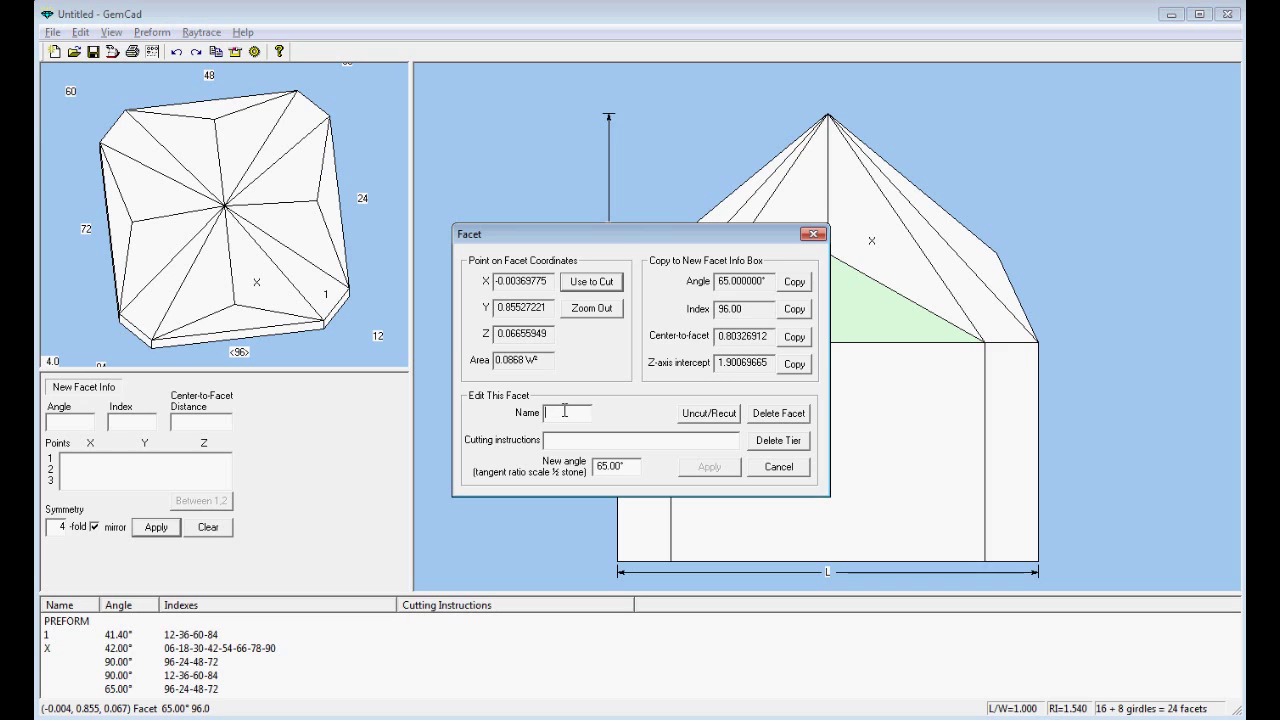
left_click(706, 466)
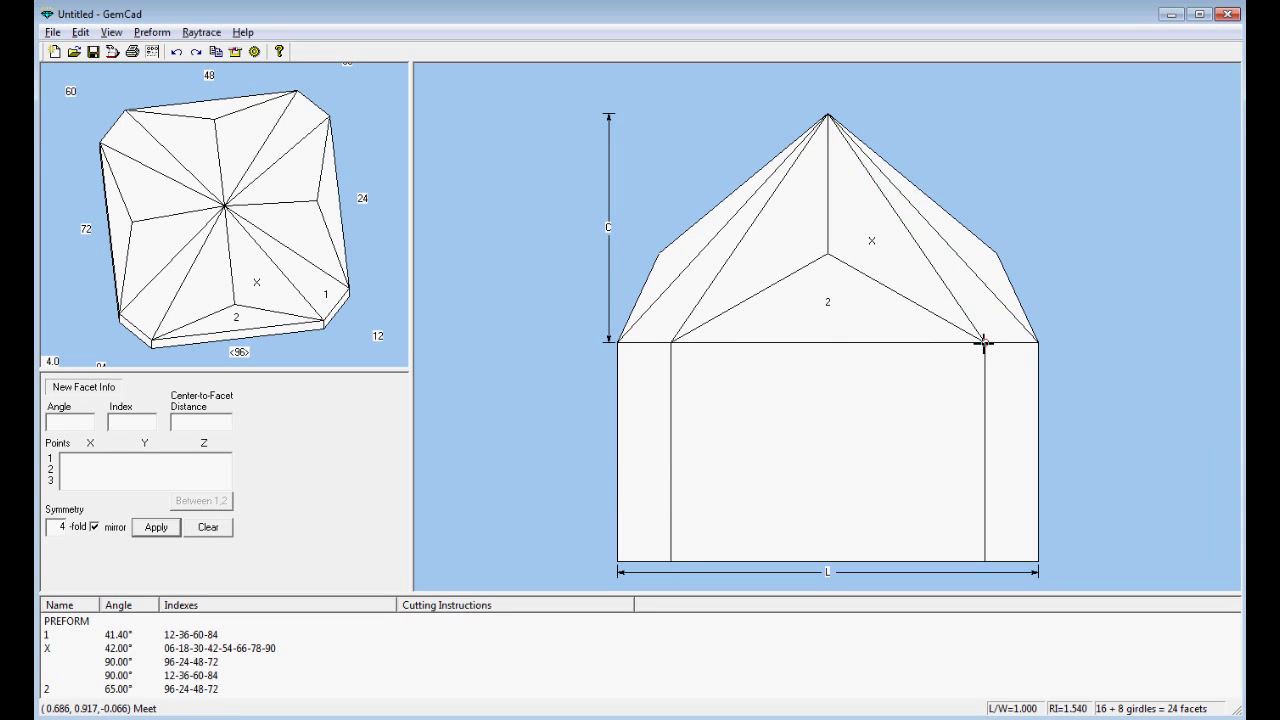
Step: In the enlarged pavilion view, use the girdle corner where facets 1, 2 and X meet as the cutting point
left_click(984, 343)
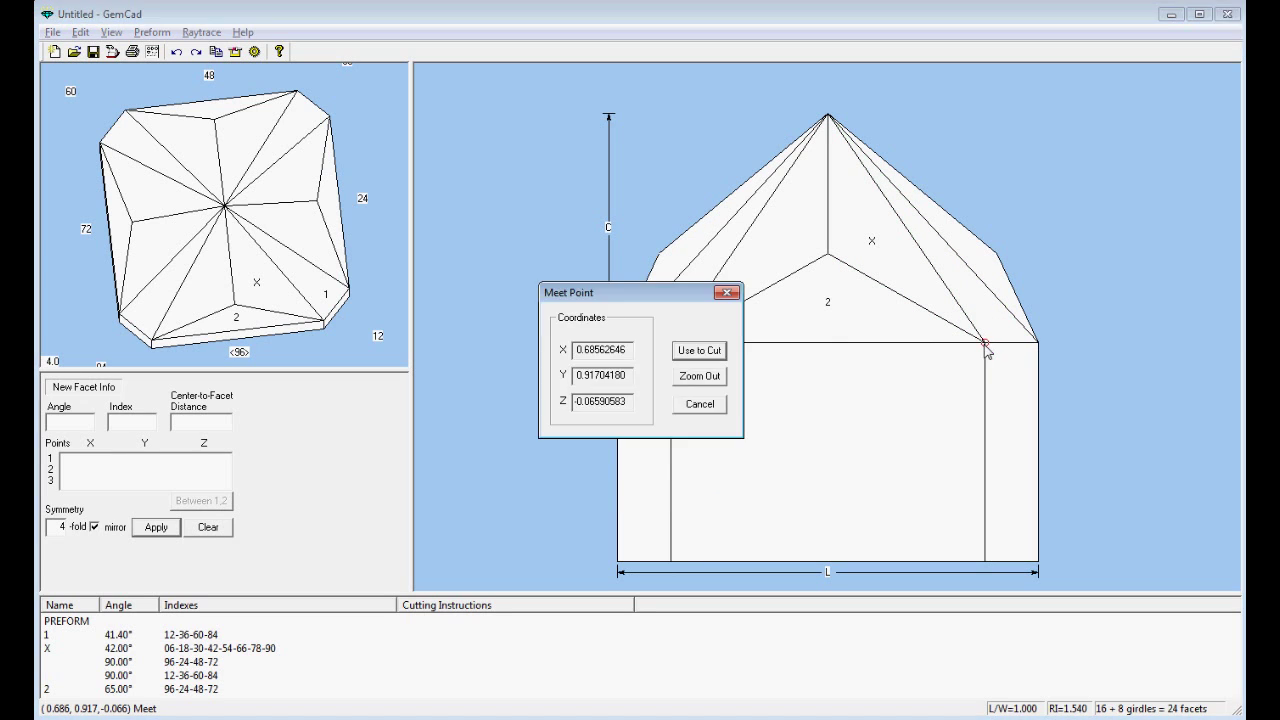
left_click(719, 376)
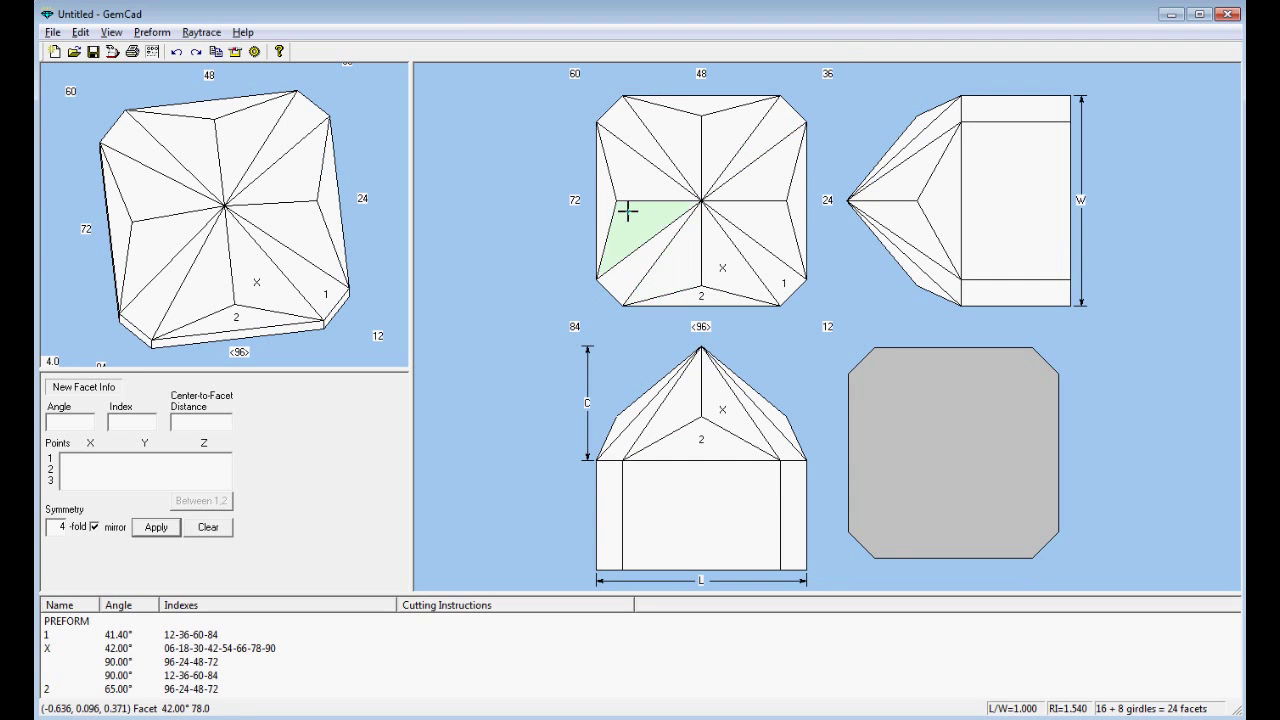
left_click(701, 201)
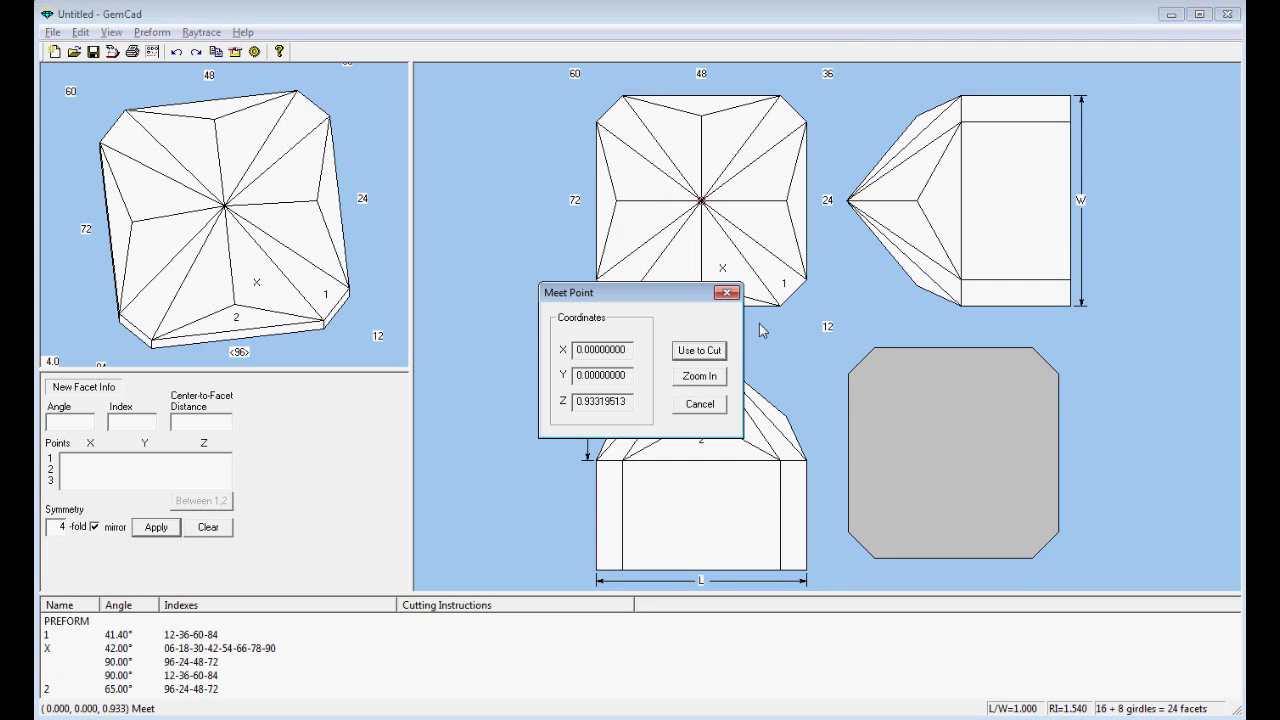
left_click(718, 372)
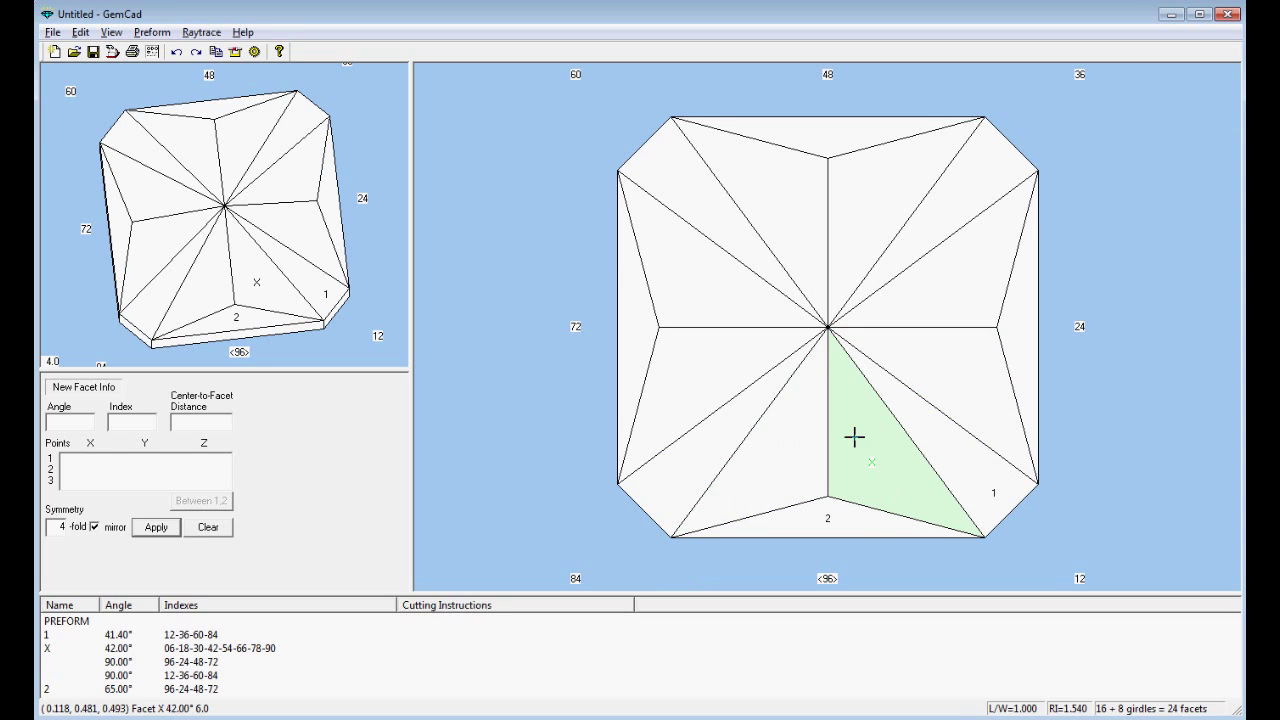
left_click(985, 537)
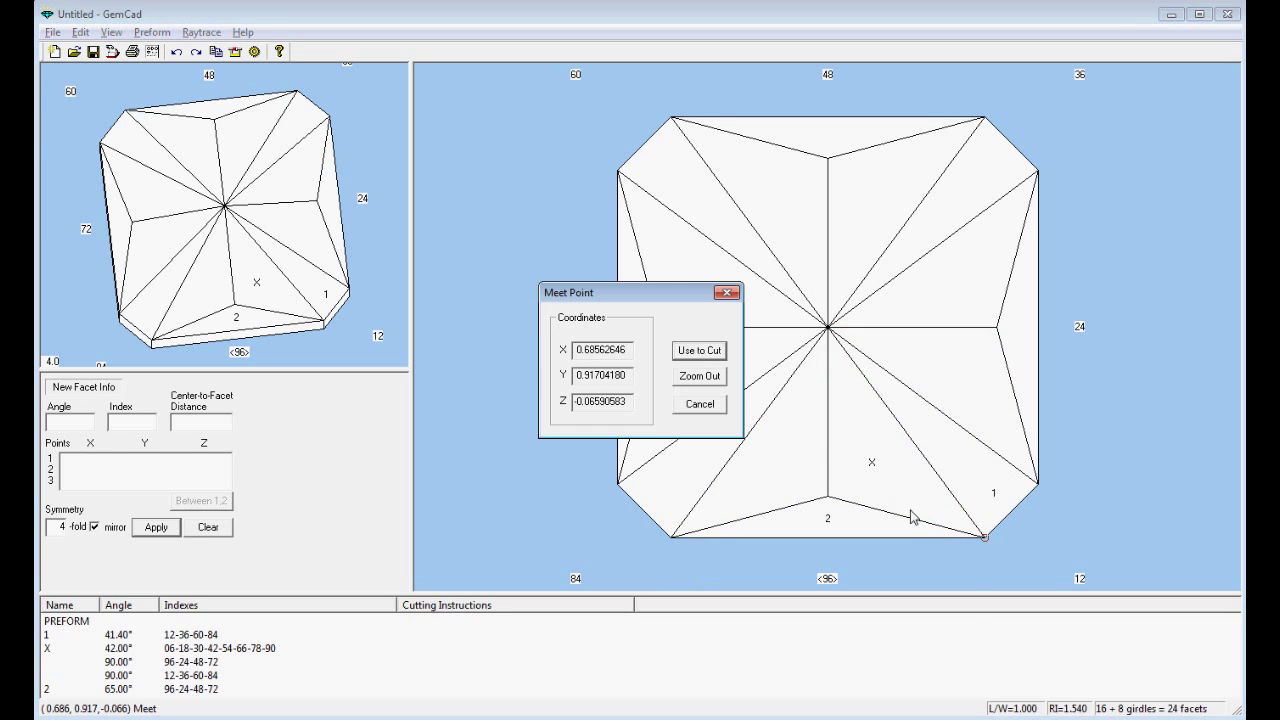
left_click(704, 352)
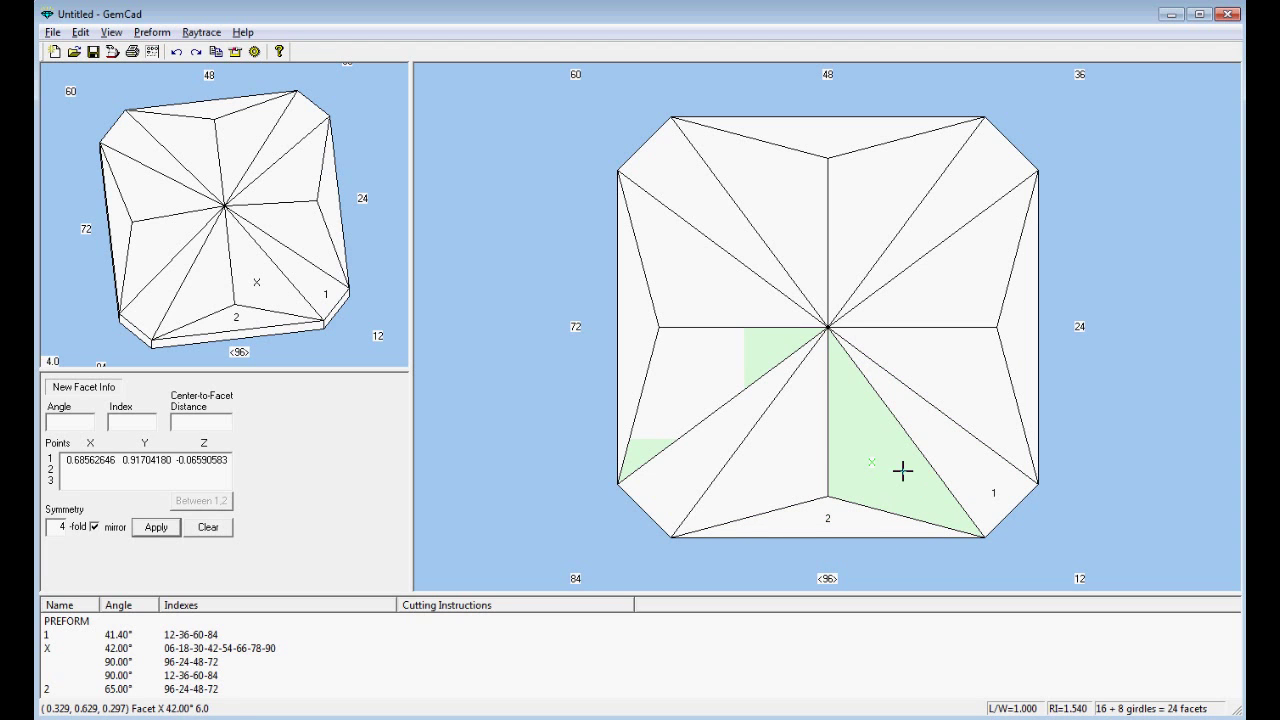
Step: Cut a 41.8° tier at index 6 through the selected girdle corner, keeping the cut-off facets as preform
key("alt+Tab")
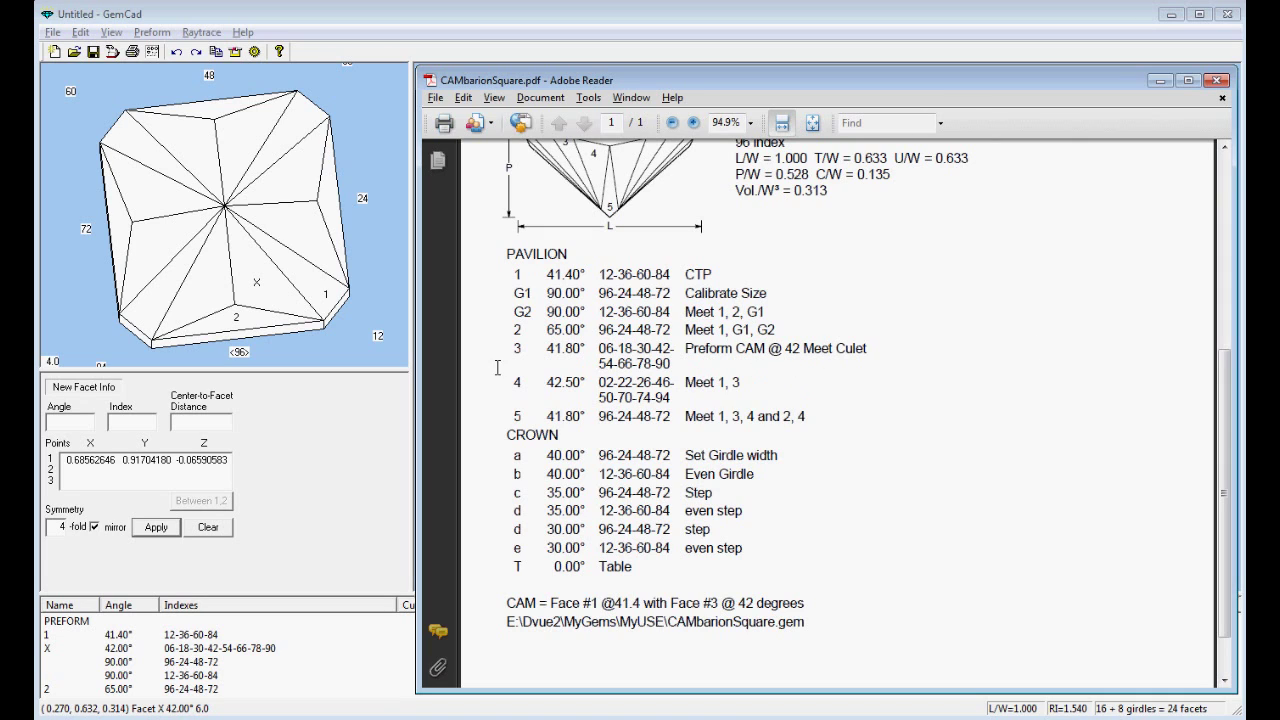
key("alt+Tab")
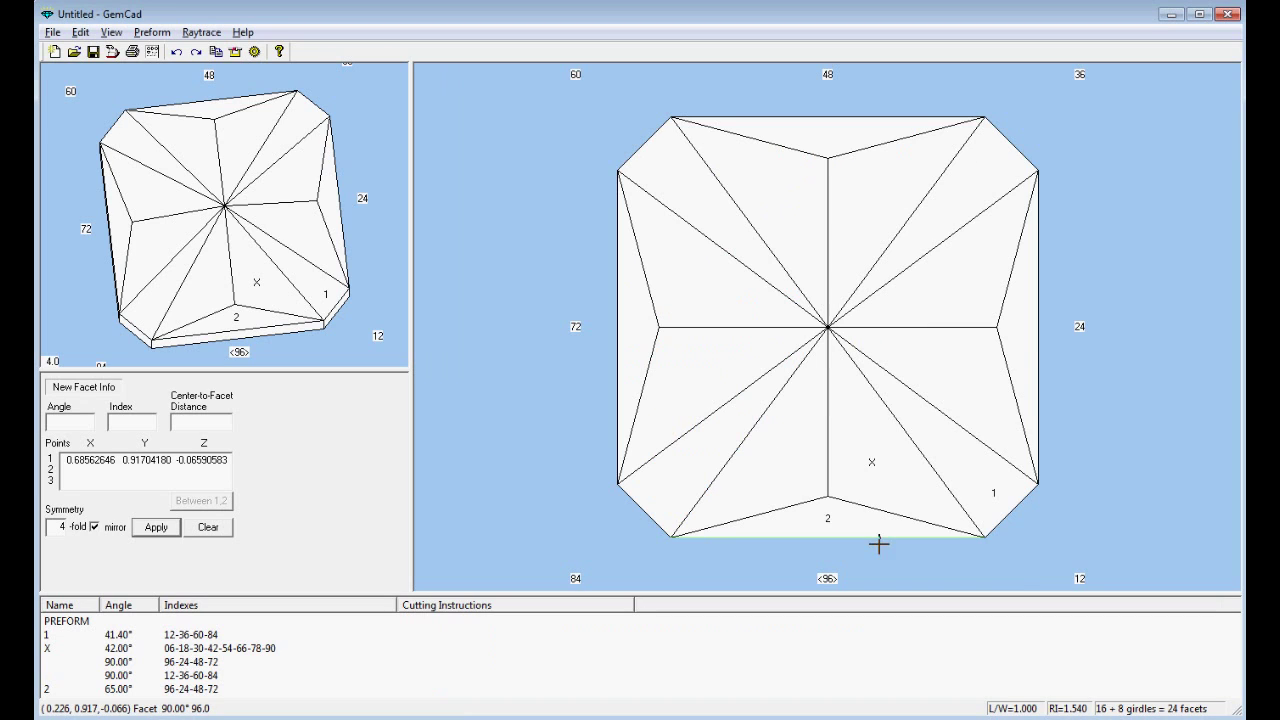
left_click(82, 422)
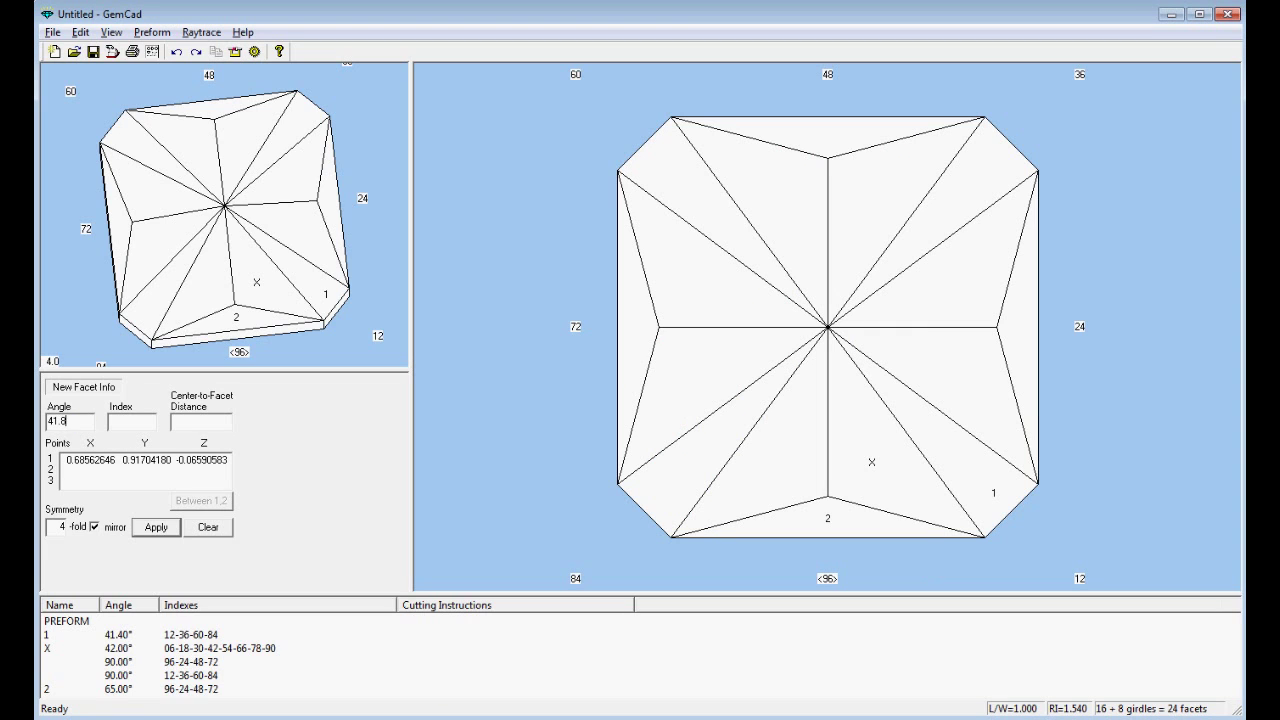
left_click(120, 421)
left_click(170, 533)
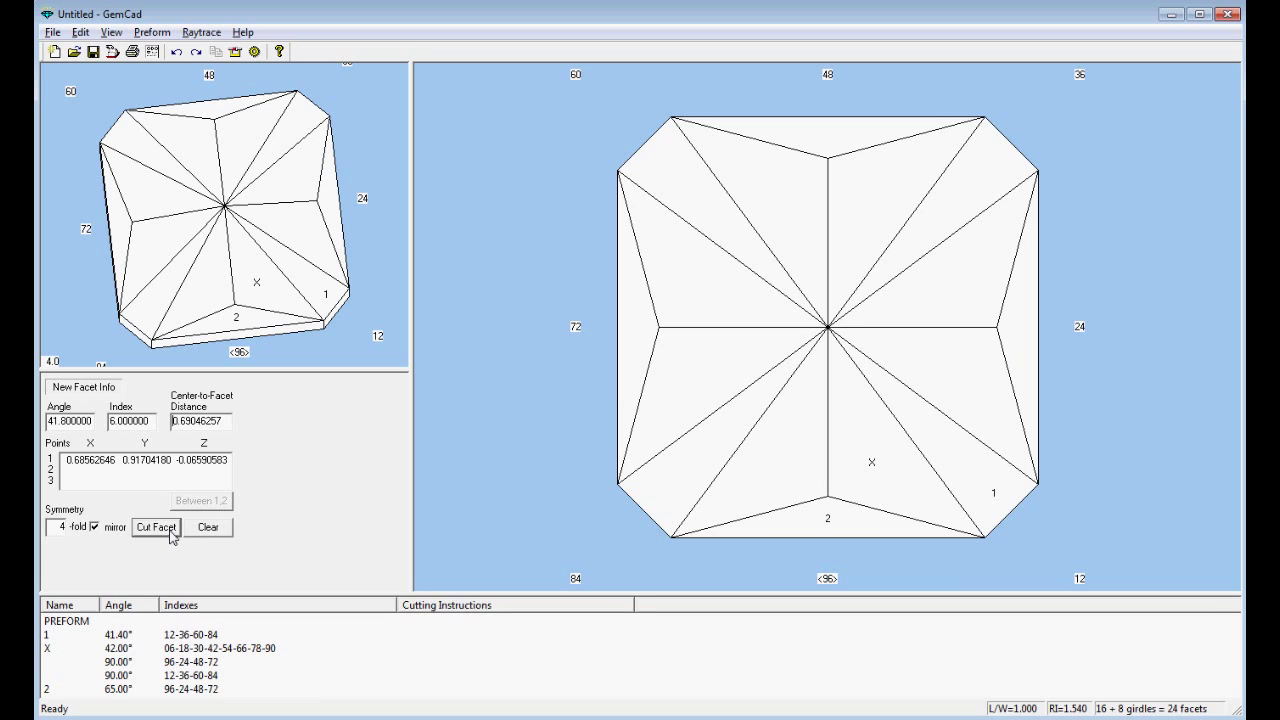
left_click(157, 528)
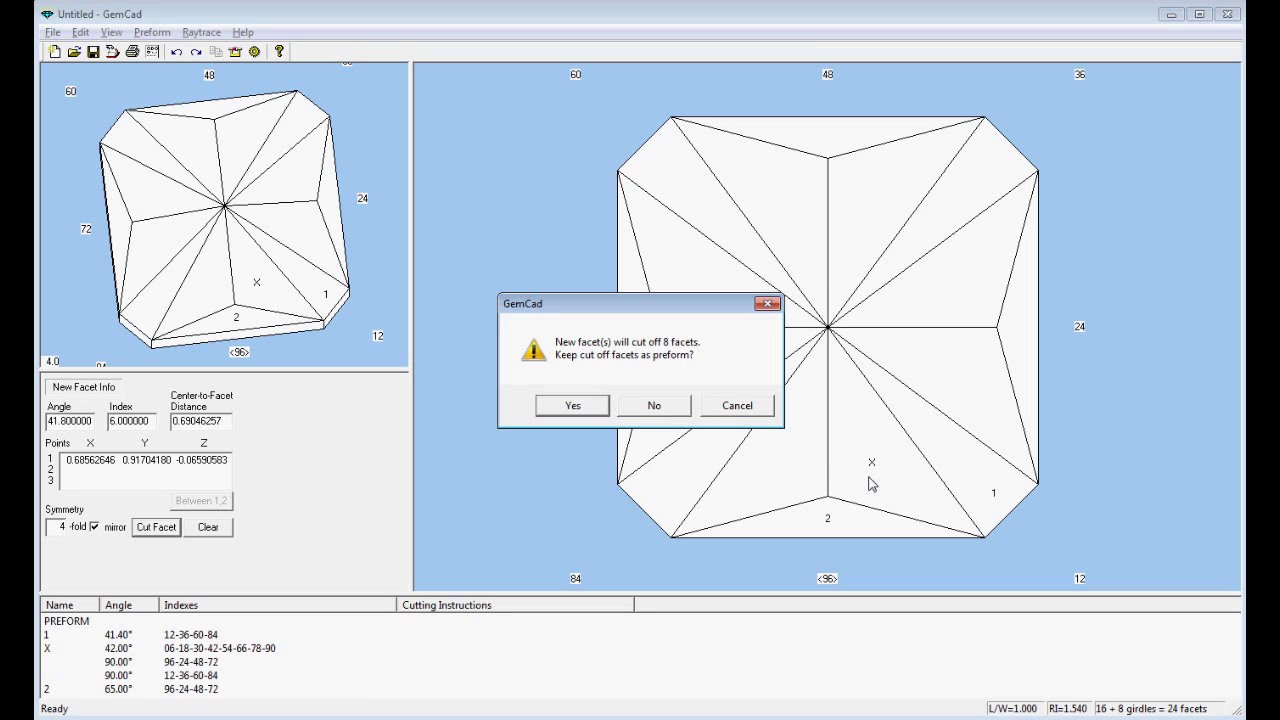
left_click(582, 410)
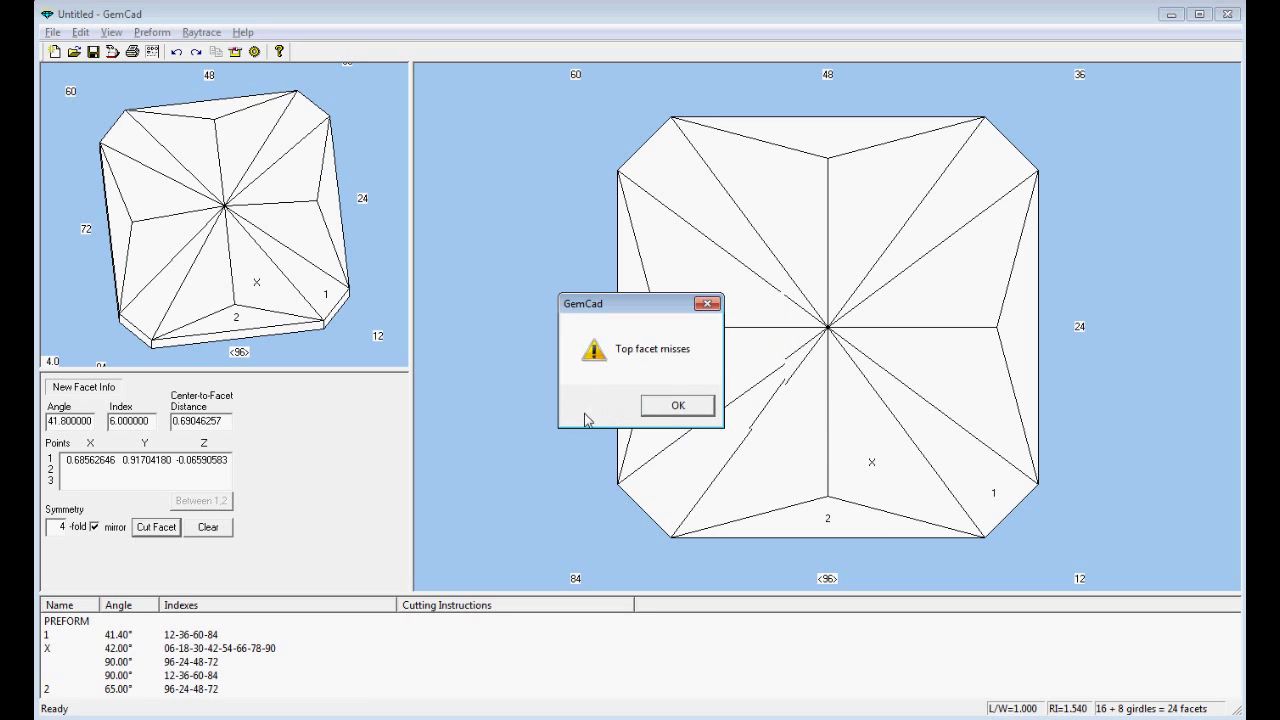
left_click(692, 404)
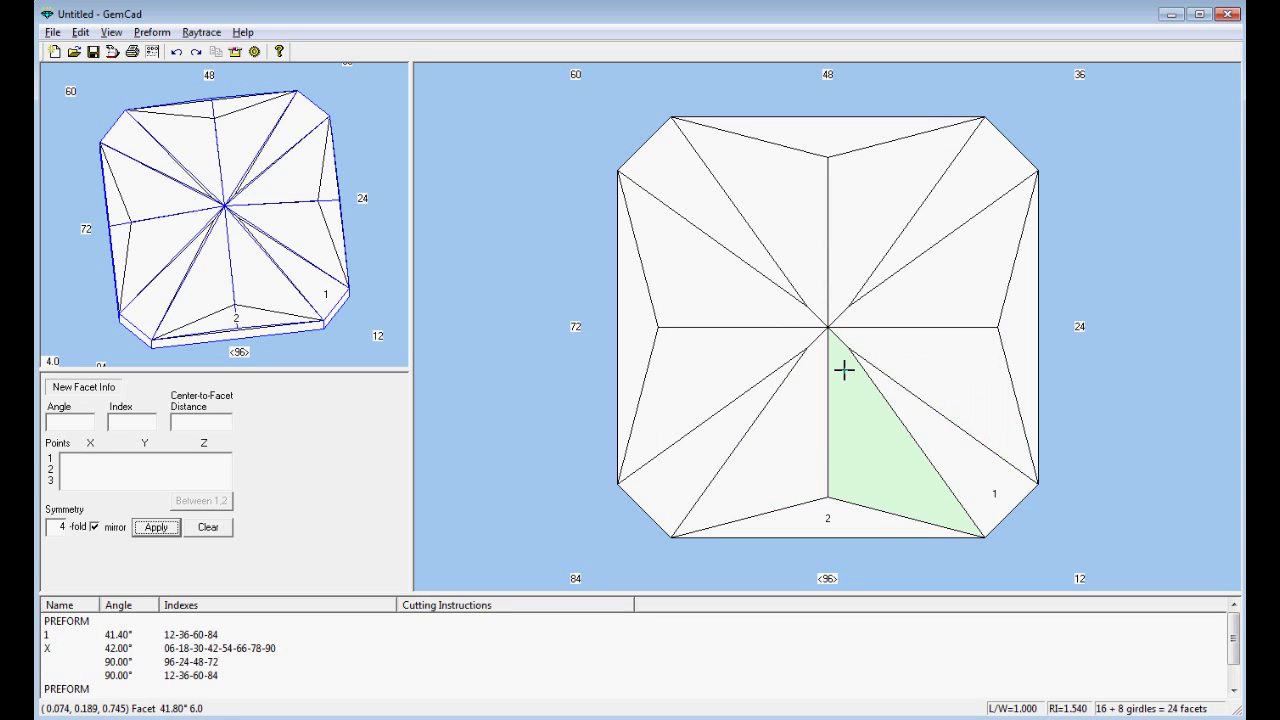
Step: Undo and redo the 41.8° cut to compare the facets around the culet, and name the new tier 3
key("ctrl+z")
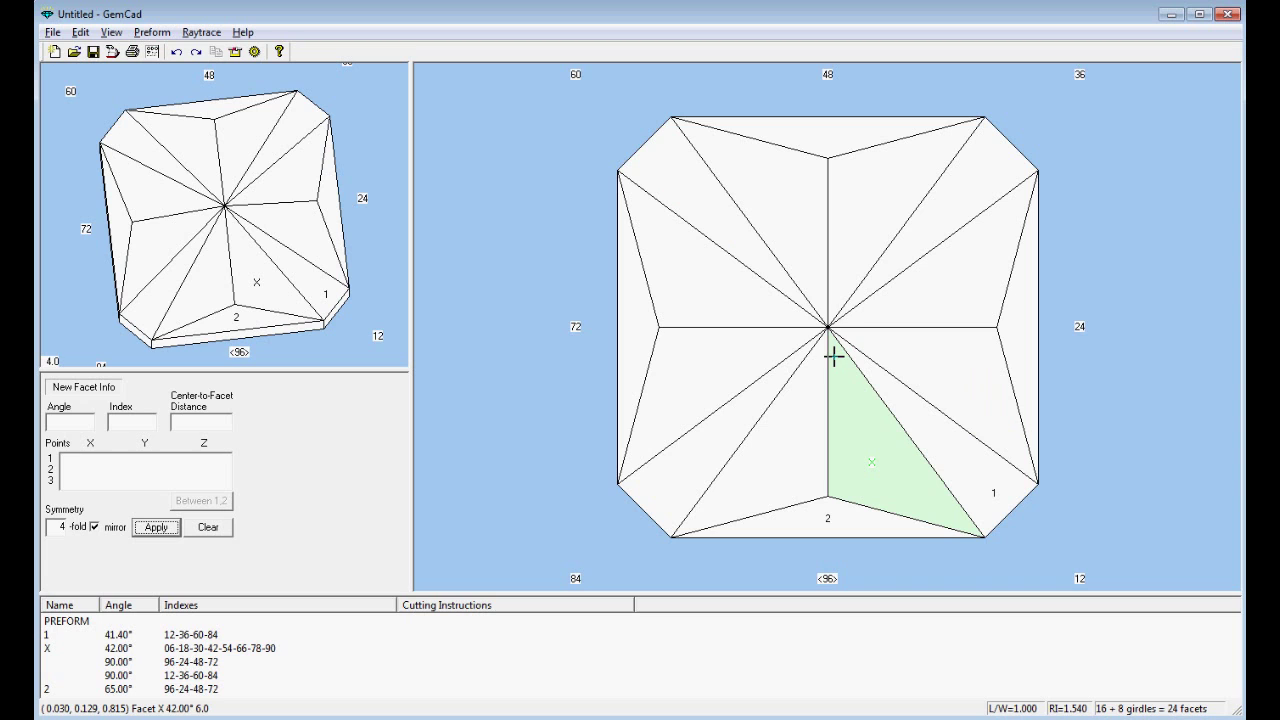
key("ctrl+z")
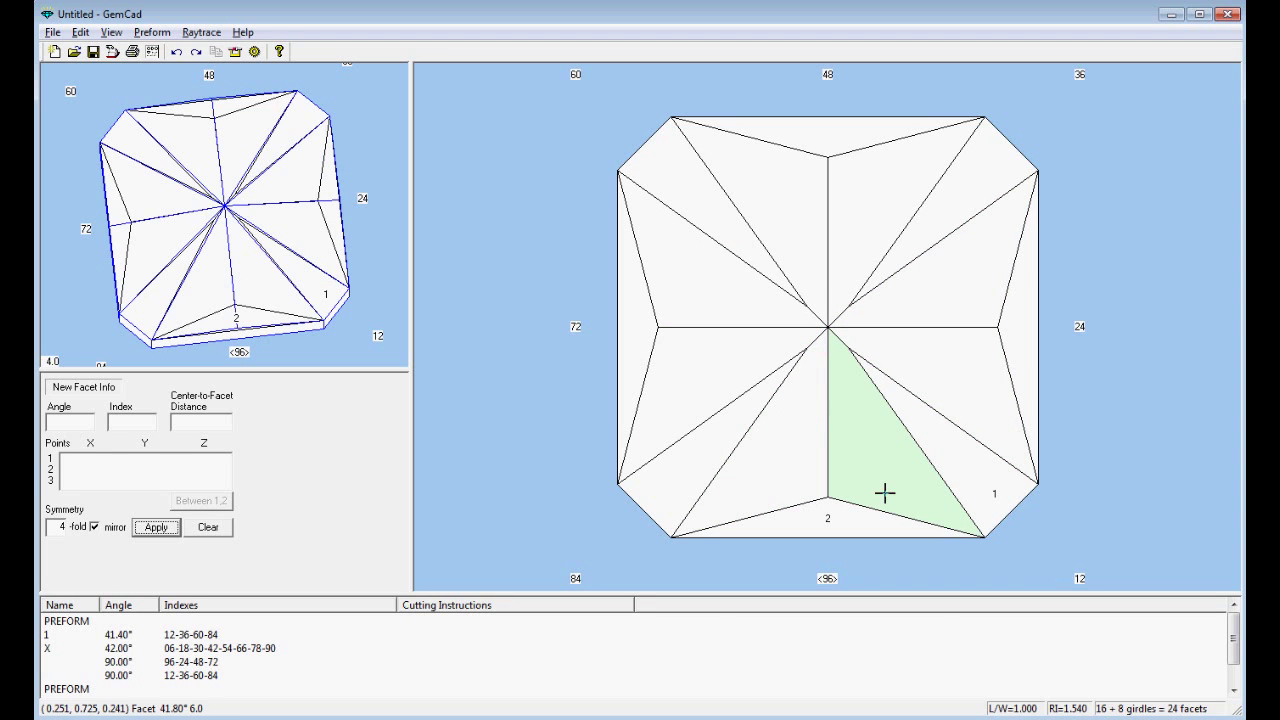
left_click(861, 449)
left_click(565, 412)
type("3")
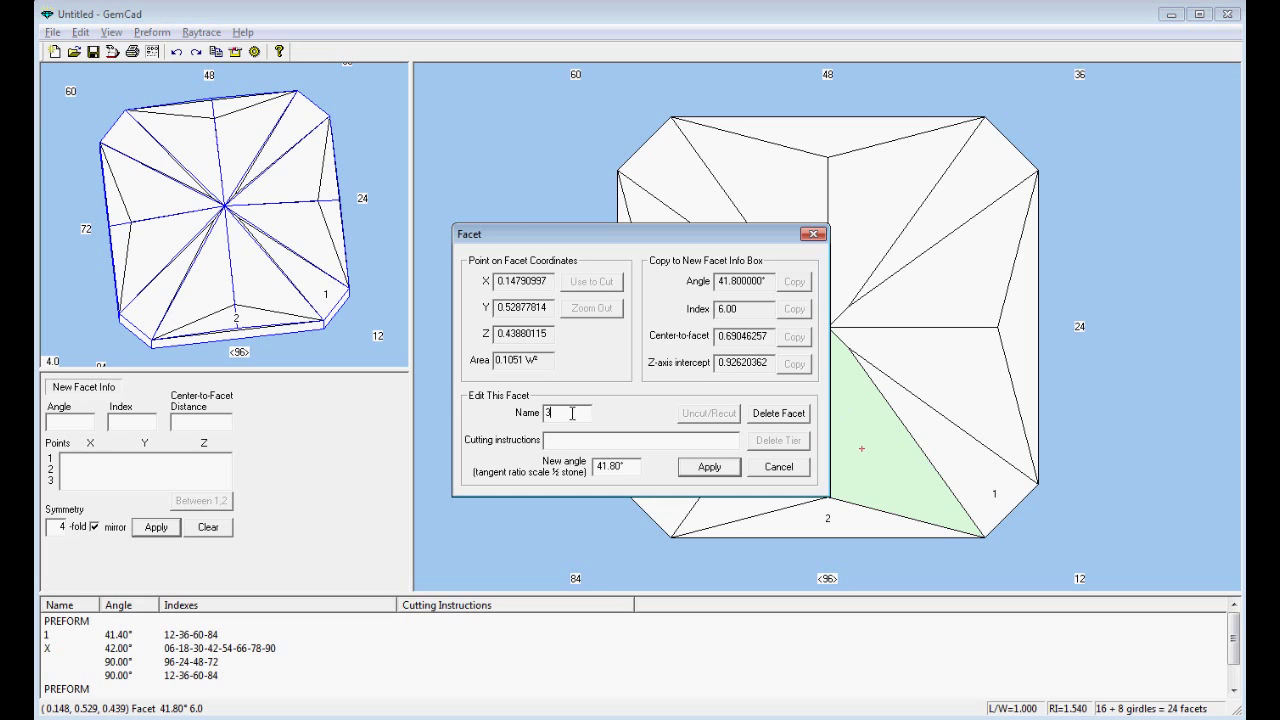
left_click(709, 467)
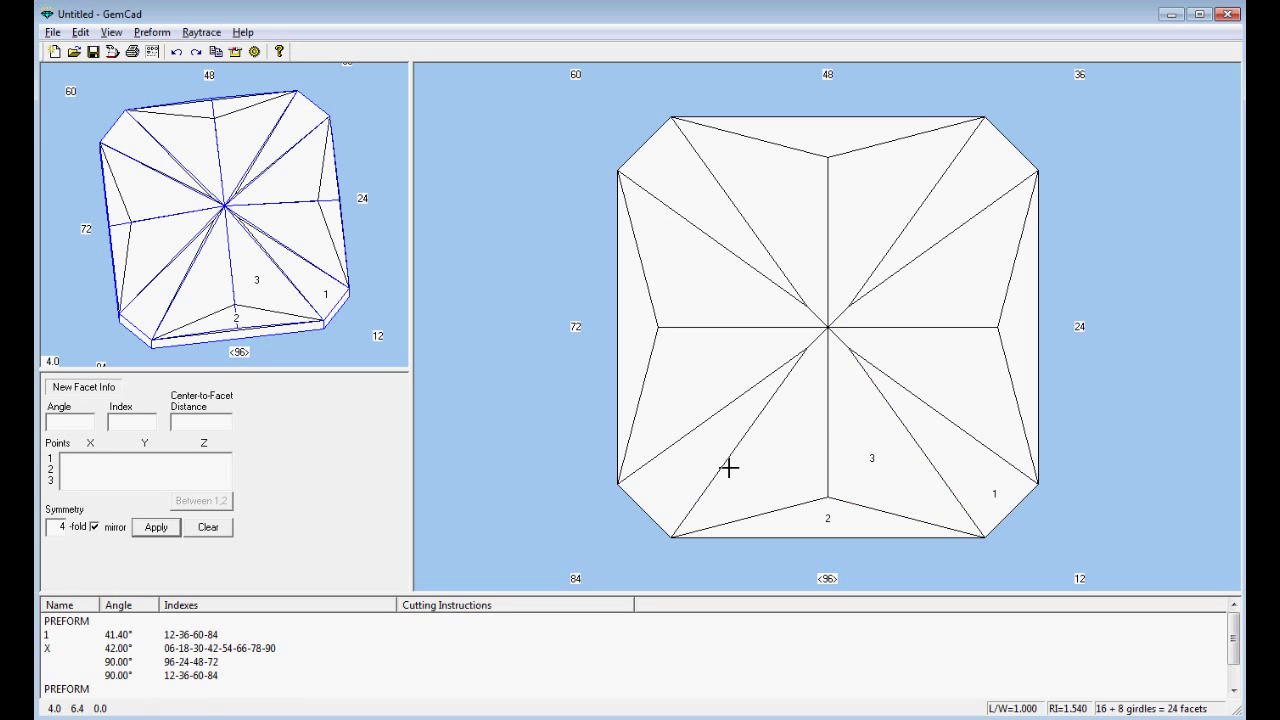
Step: Cut a 42.5° tier at index 2 through the meet point of facets 1 and 3 near the culet
left_click(847, 347)
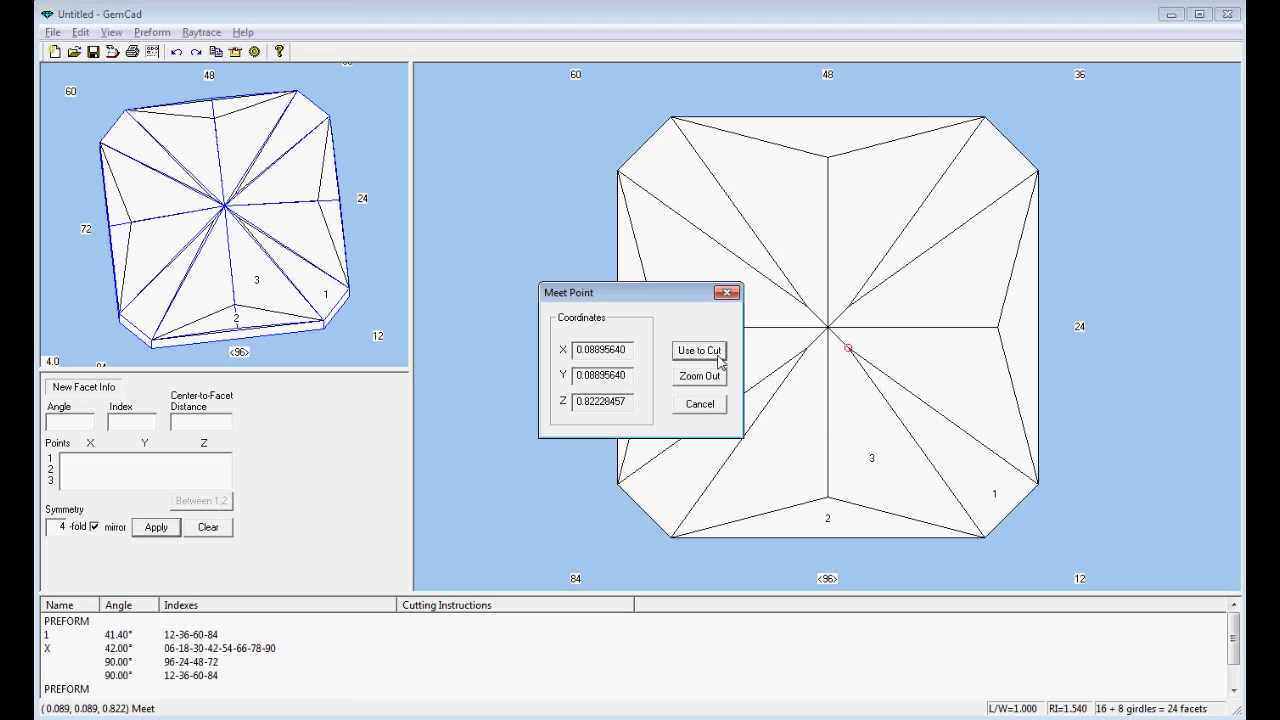
left_click(699, 350)
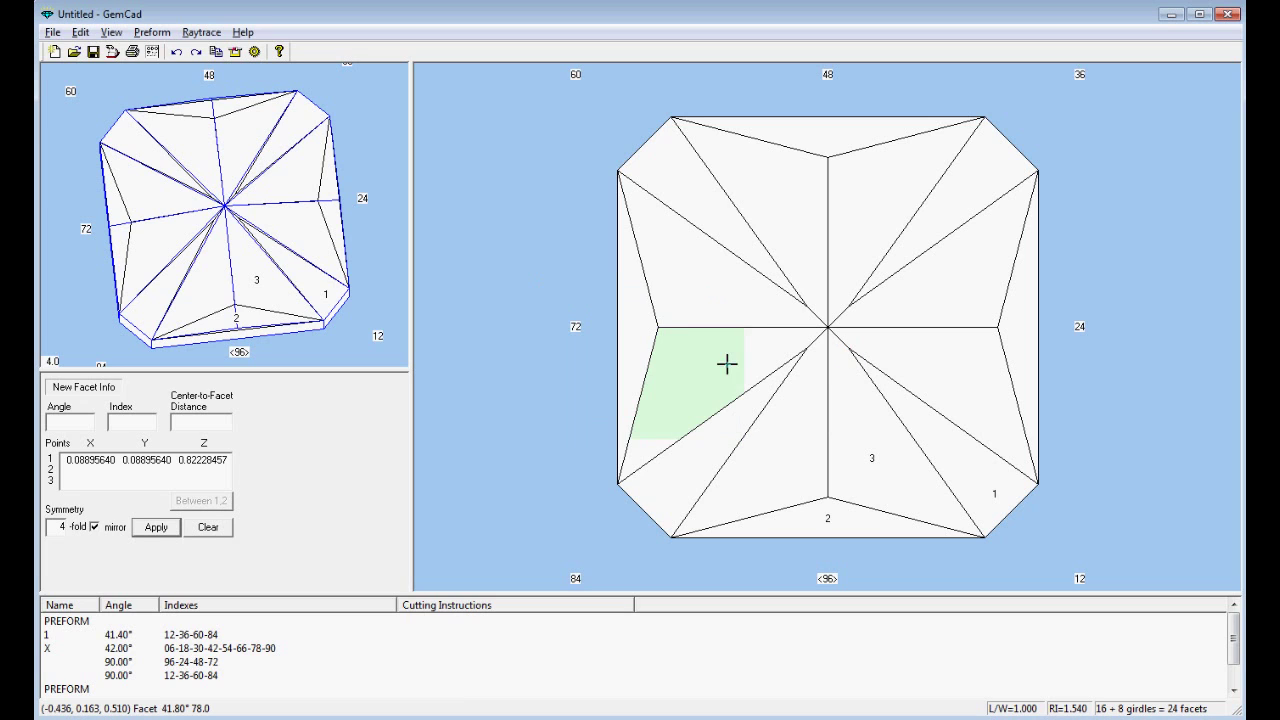
left_click(816, 458)
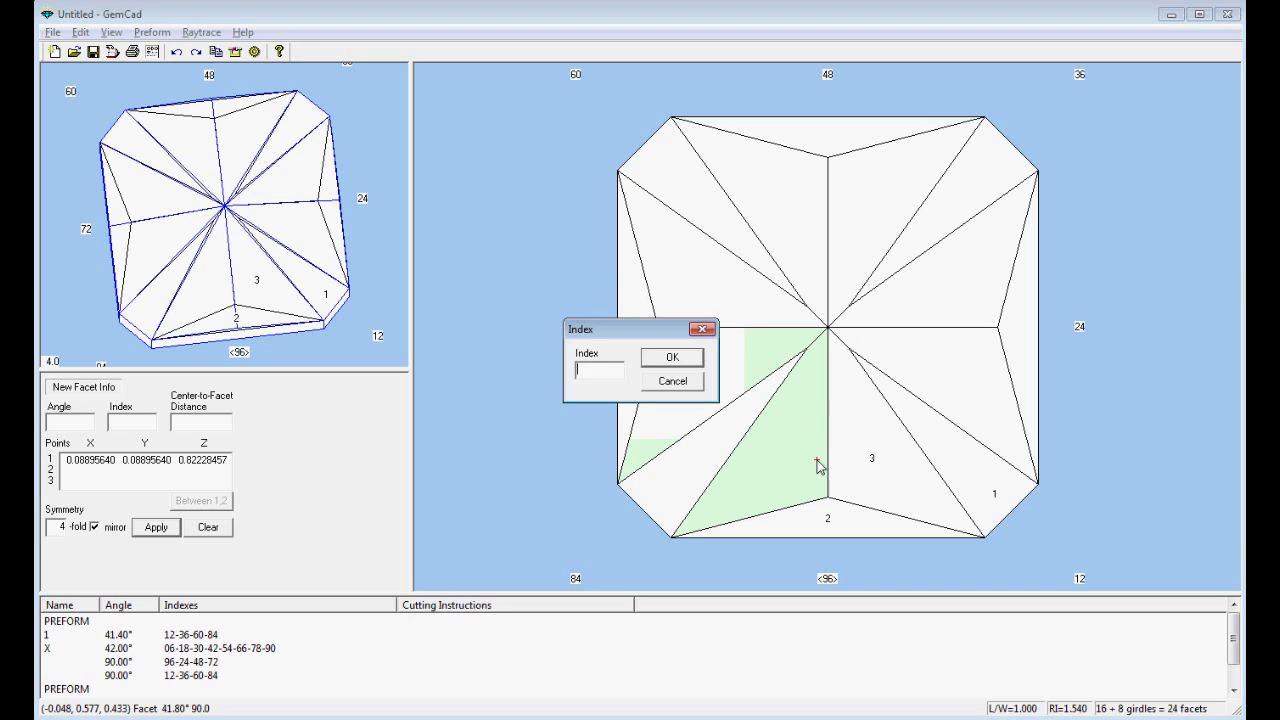
key("Return")
key("alt+Tab")
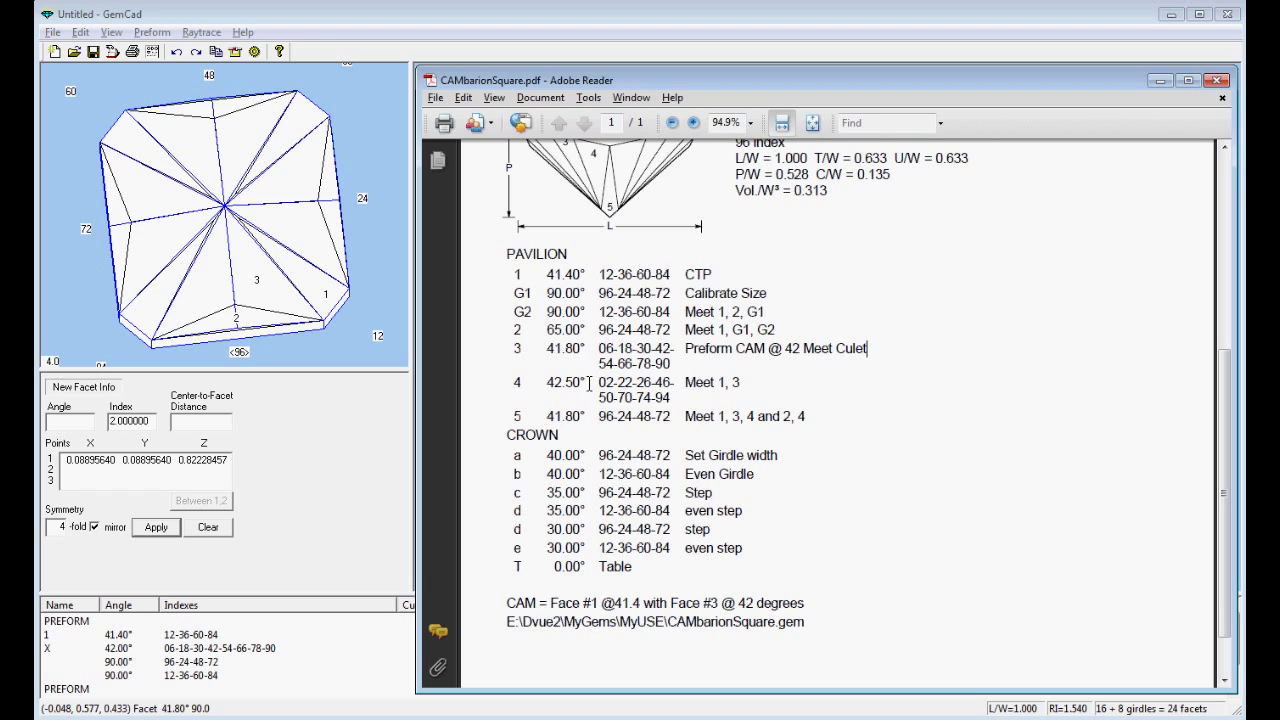
left_click_drag(506, 383, 527, 381)
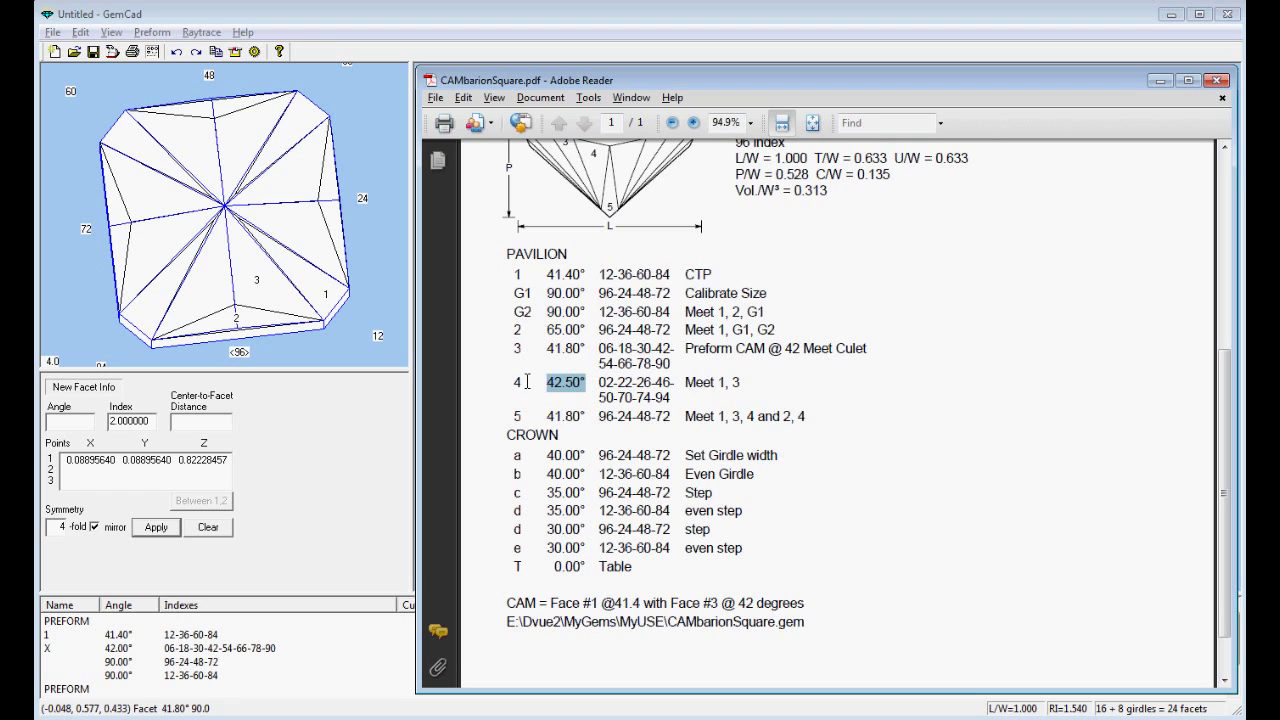
key("alt+Tab")
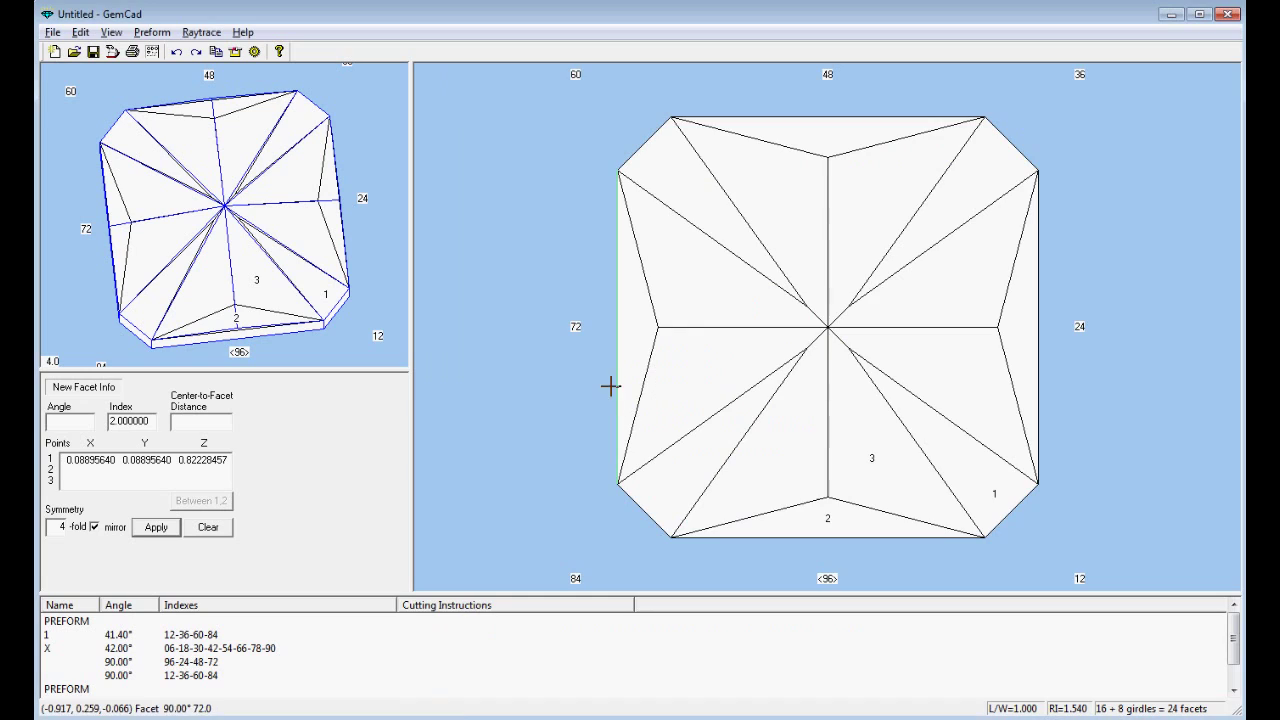
left_click(77, 425)
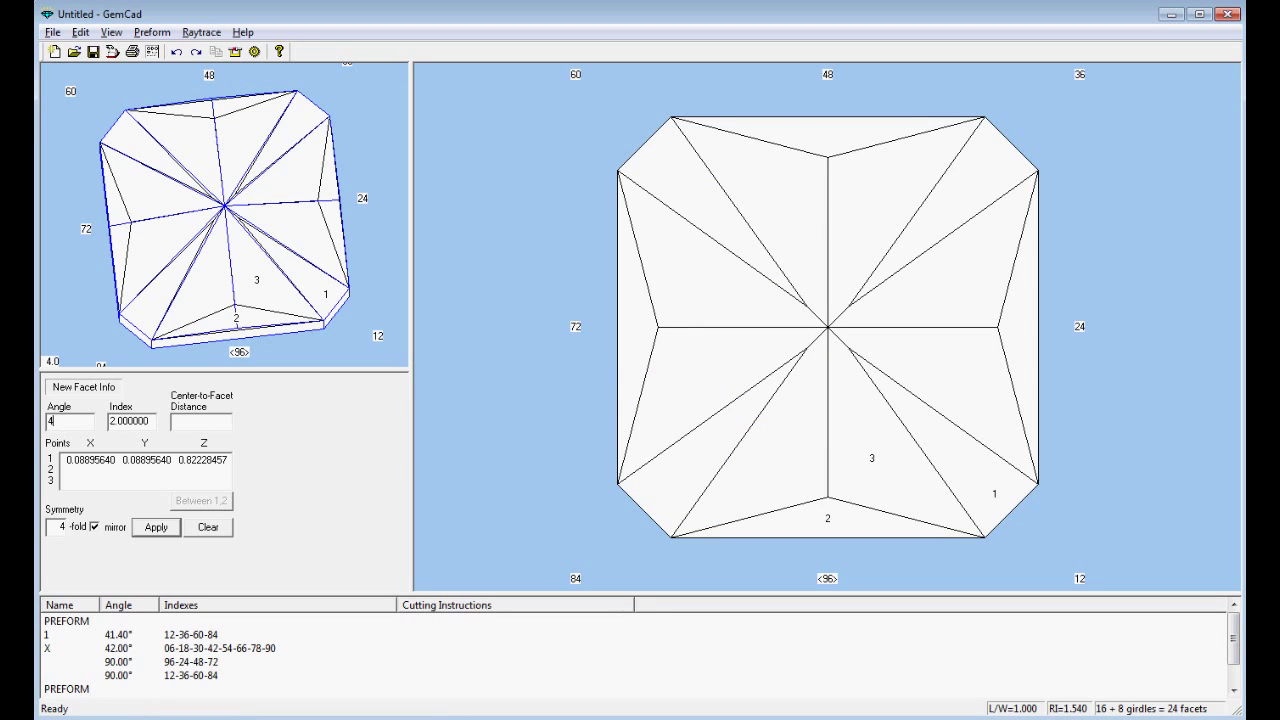
left_click(160, 530)
Step: Name the 42.50° facet tier 4
left_click(864, 455)
left_click(575, 412)
type("4")
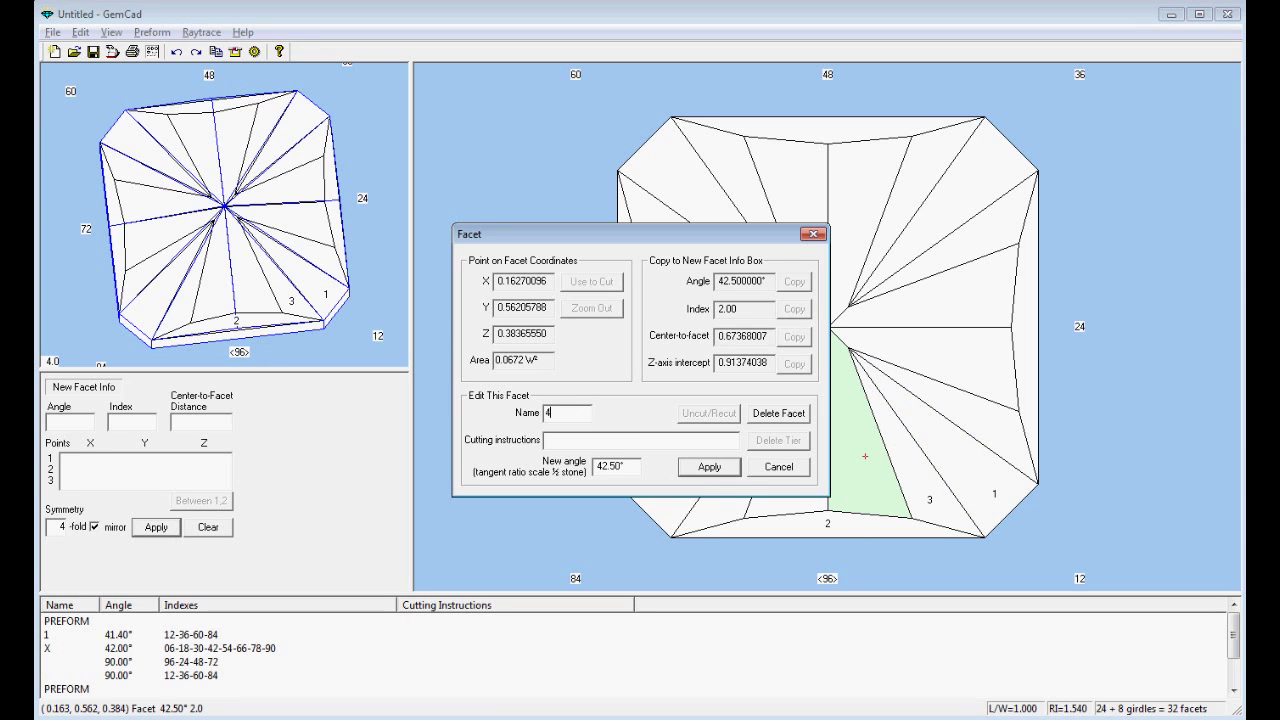
left_click(709, 467)
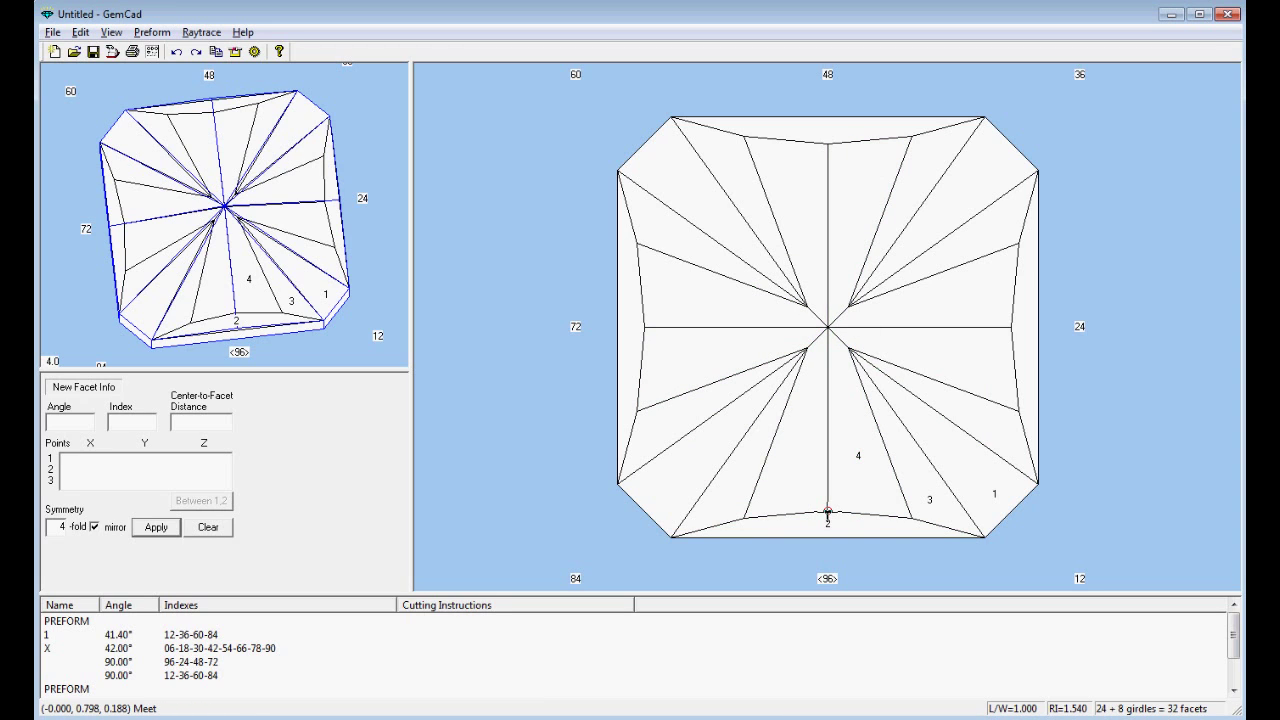
Step: Cut a 41.8° tier at index 0 through the meet point of facets 2 and 4 on the centre line
left_click(829, 519)
left_click(703, 352)
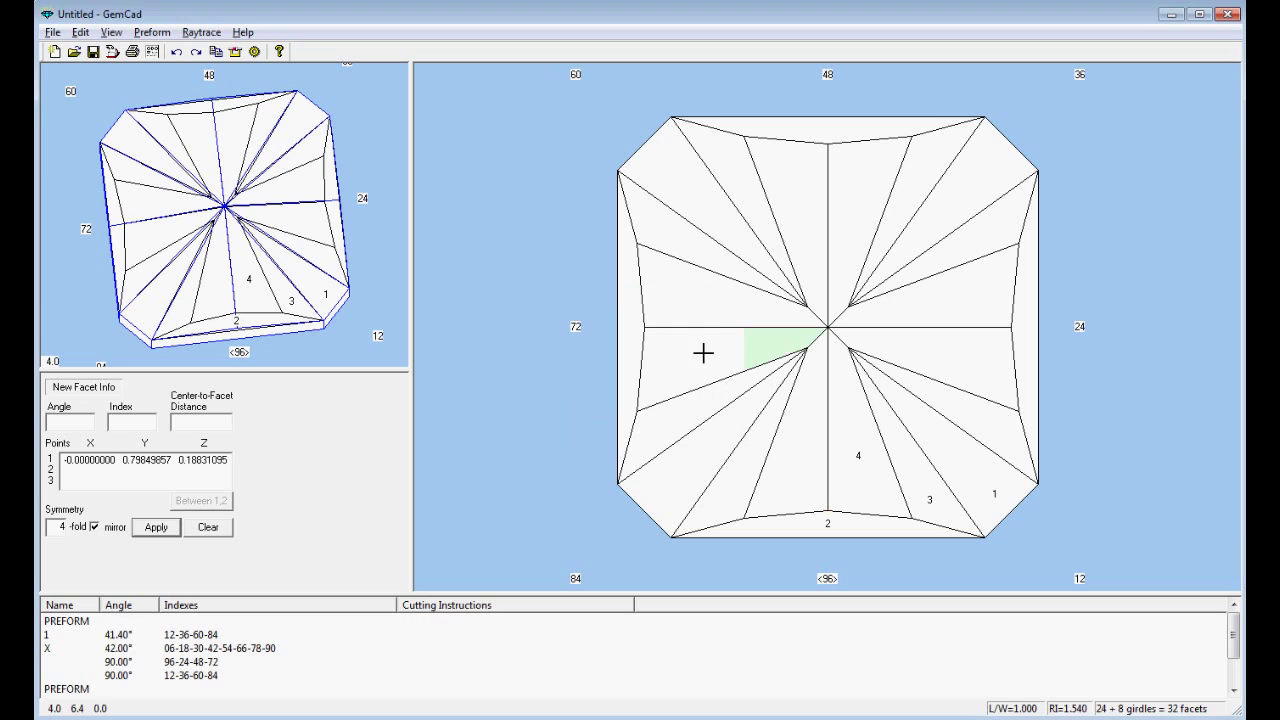
left_click(703, 352)
key("Return")
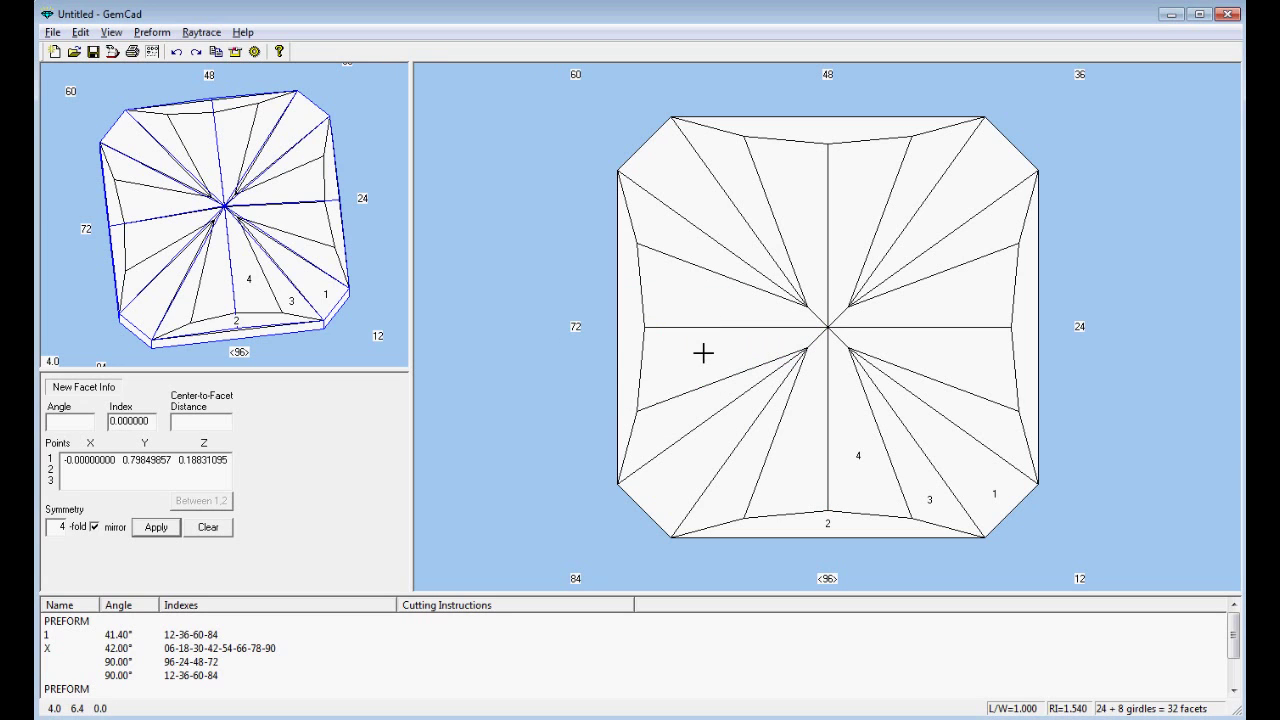
left_click(704, 353)
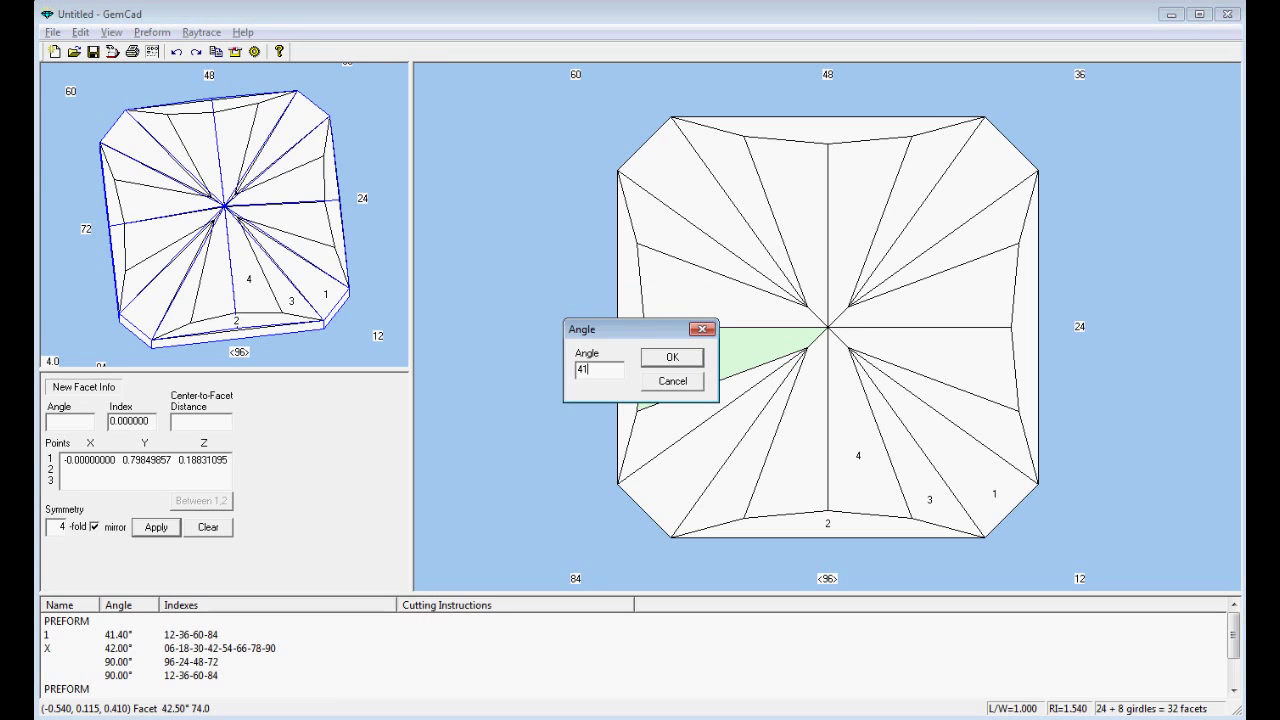
key("Return")
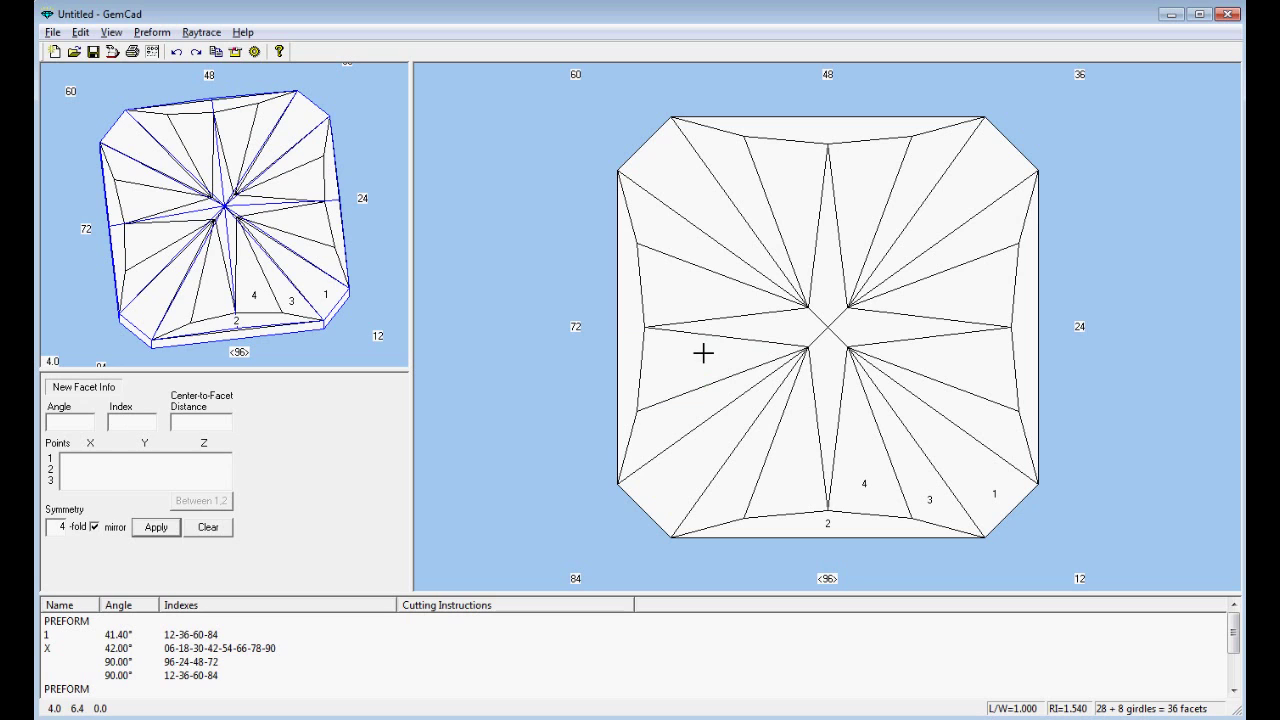
Step: Remove the preform facets from the design and inspect the finished pavilion in the 3D view
left_click(152, 32)
left_click(155, 49)
left_click_drag(229, 291, 237, 246)
left_click_drag(86, 277, 225, 287)
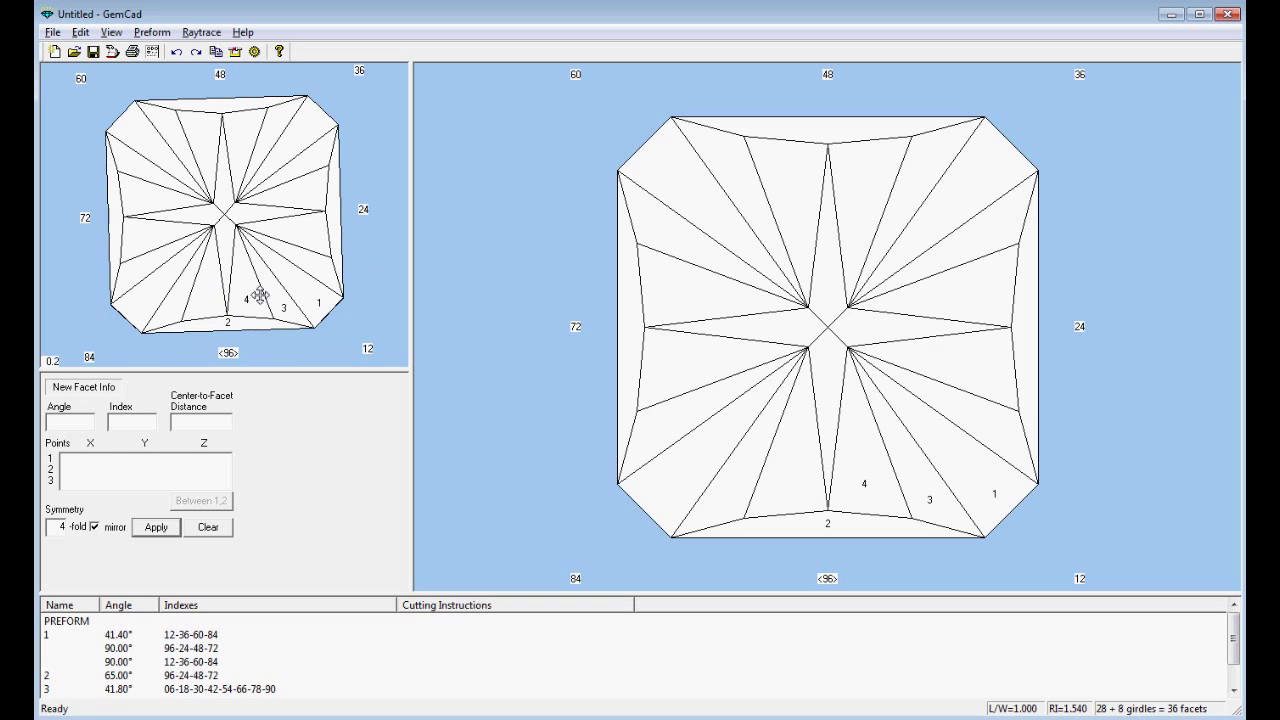
Step: Transfer the stone to the crown side and cut a 40° tier at index 96 through a point slightly above the girdle line
left_click(850, 350)
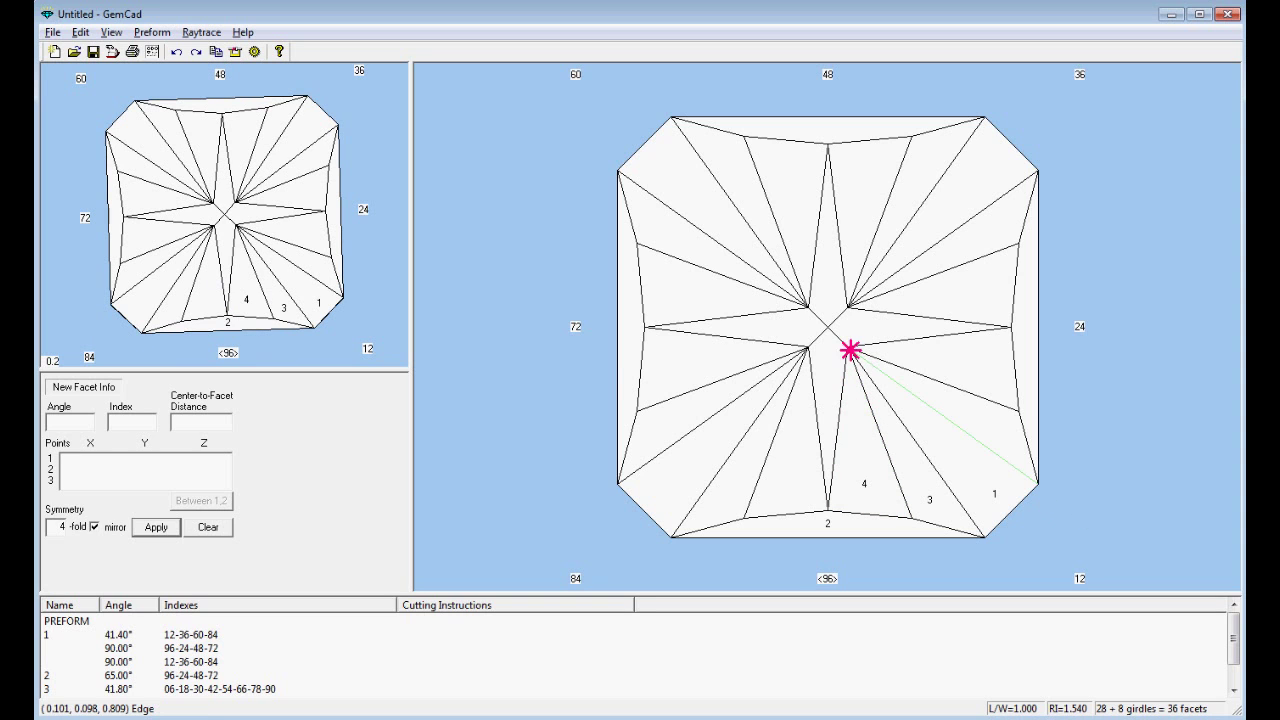
left_click(790, 446)
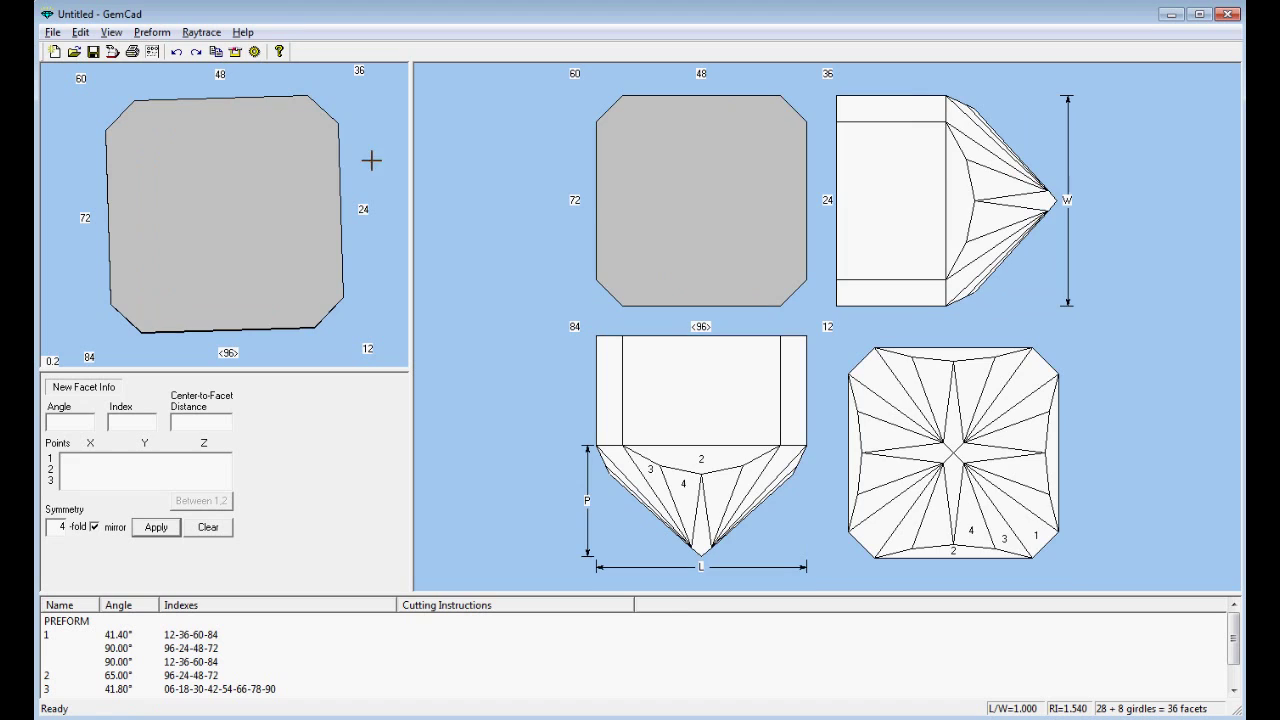
left_click(706, 443)
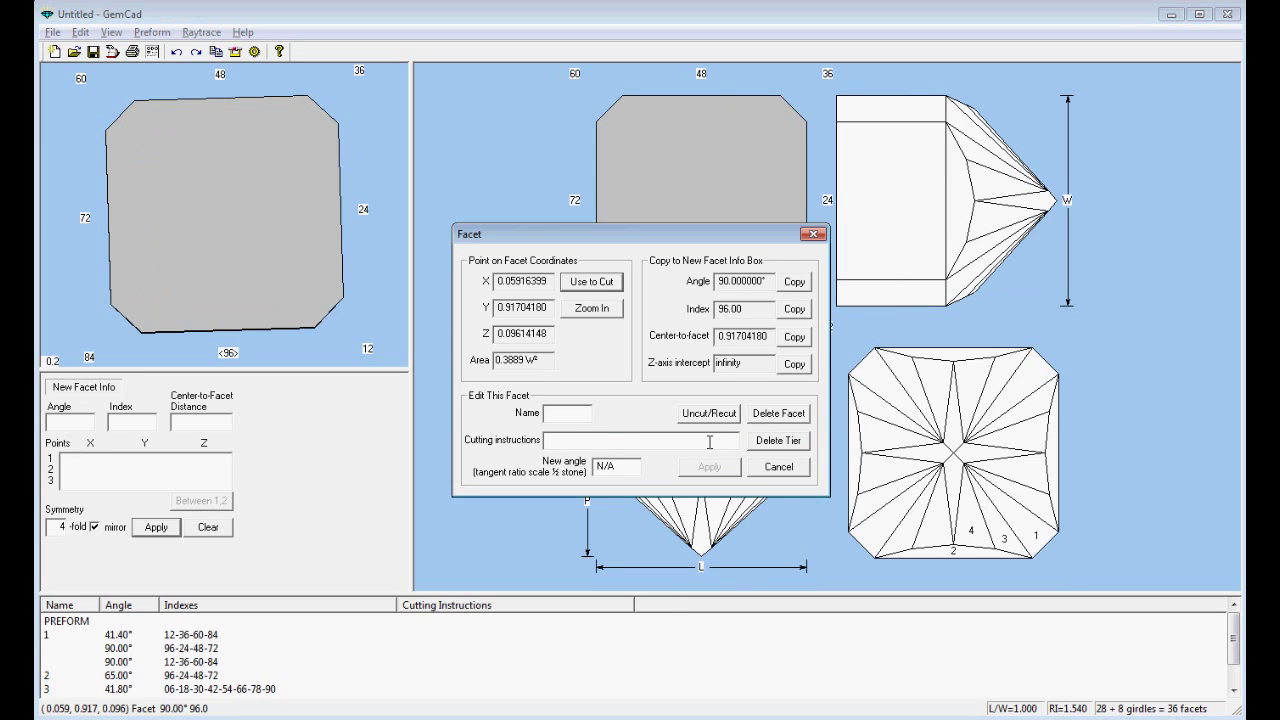
key("Return")
key("i")
key("Return")
type("40")
key("Return")
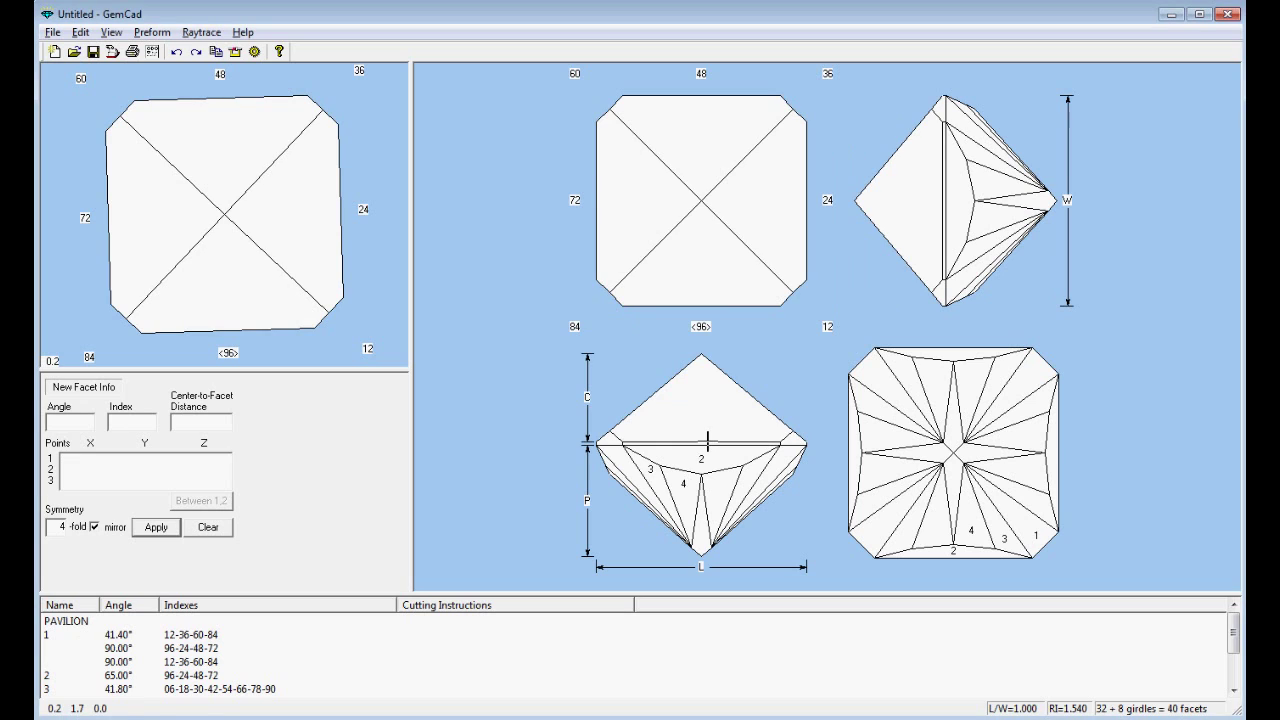
Step: Cut a 40° tier at index 12 through the crown girdle corner meet point
left_click(781, 442)
key("Return")
type("a40")
key("Return")
key("Return")
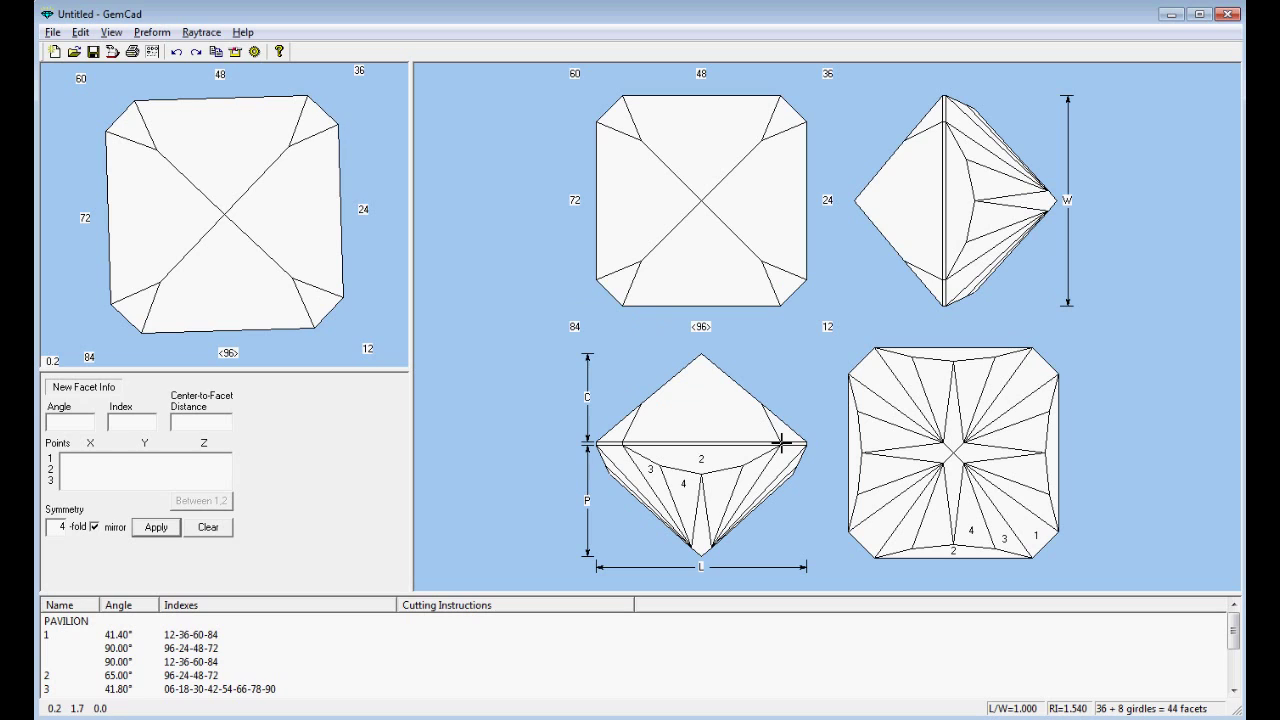
Step: Cut a 35° tier at index 0 through a point on the edge between the 40° side and corner facets
left_click(771, 286)
key("Return")
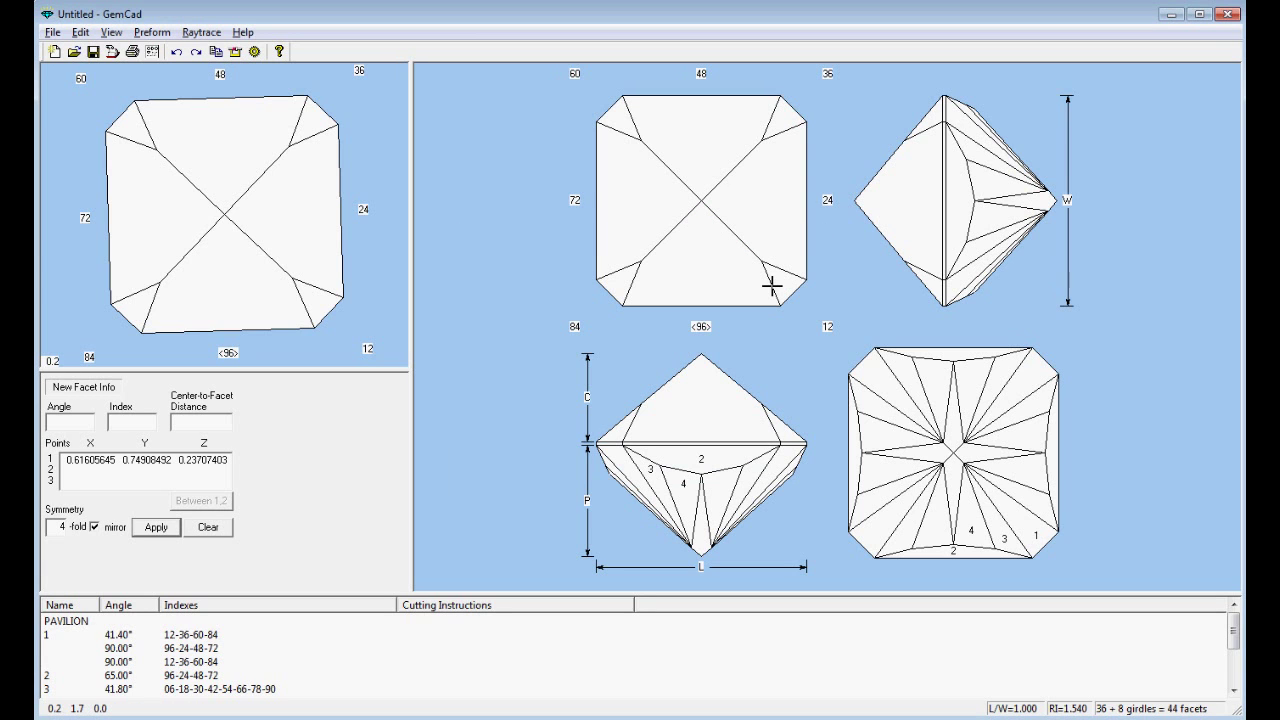
type("i0")
key("Return")
key("a")
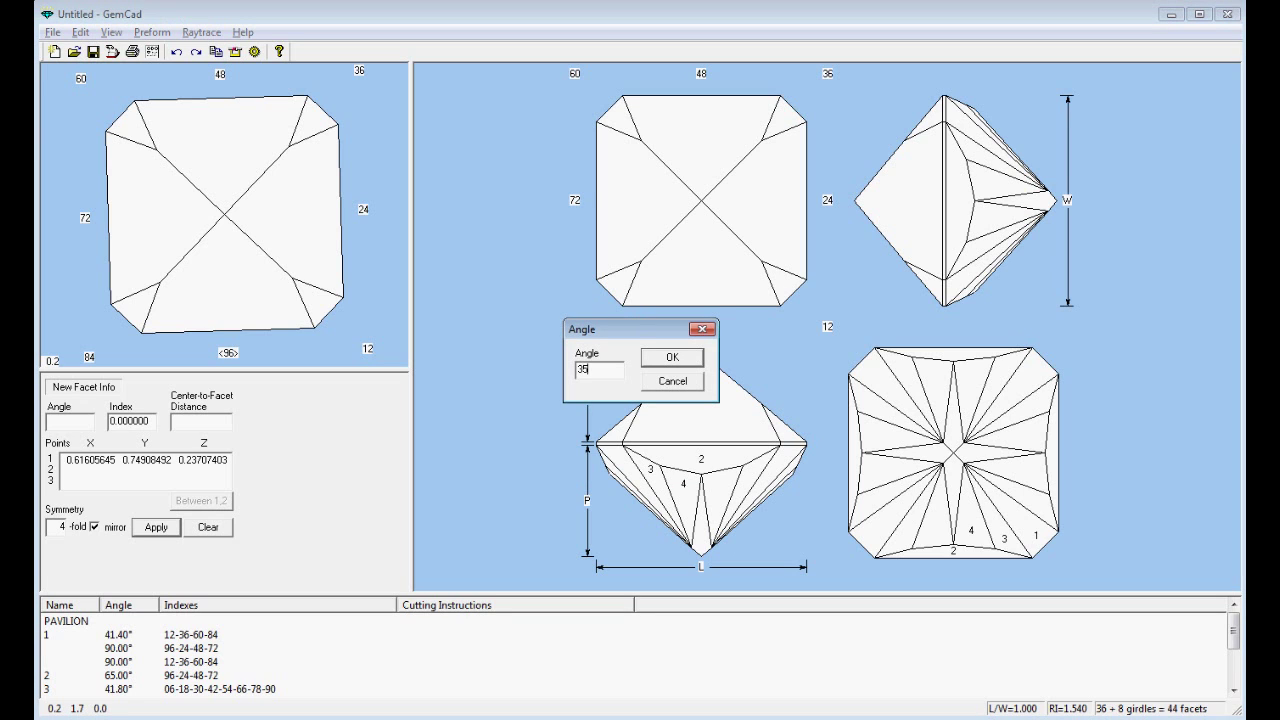
type("35")
key("Return")
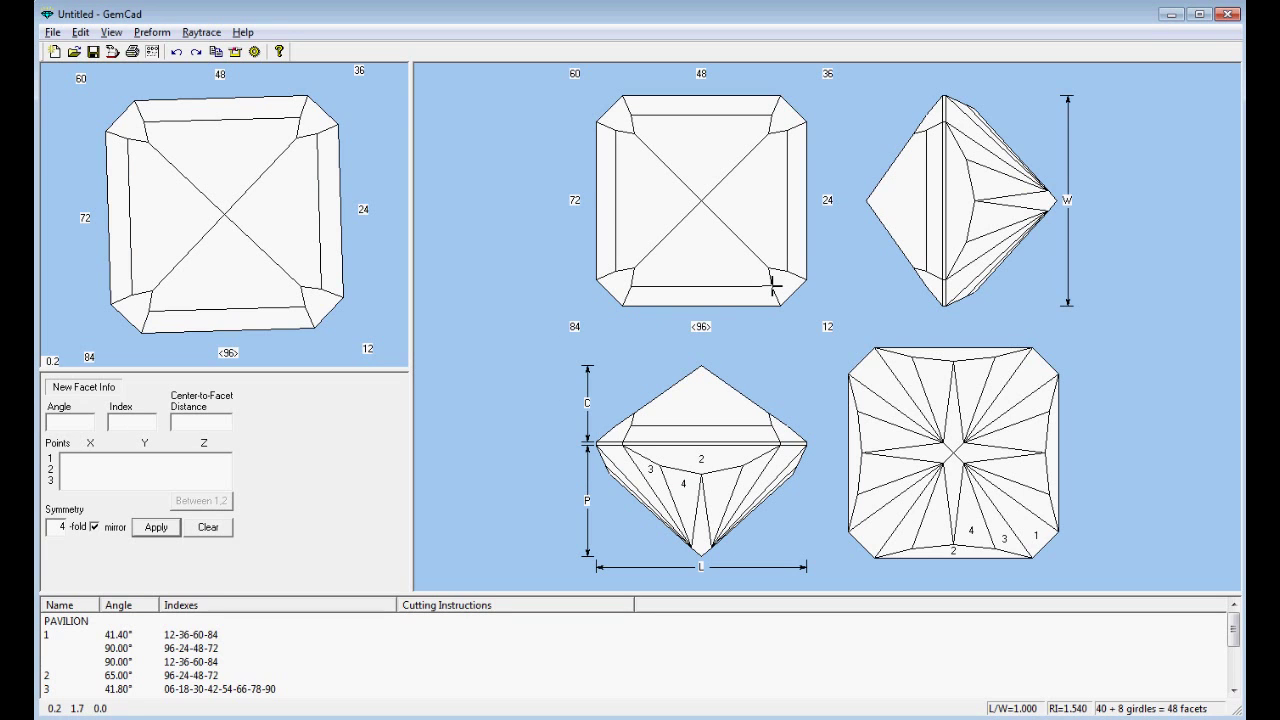
Step: Cut a 35° tier at index 12 through the meet point on the inner edge of the 40° corner facets
left_click(773, 285)
key("Return")
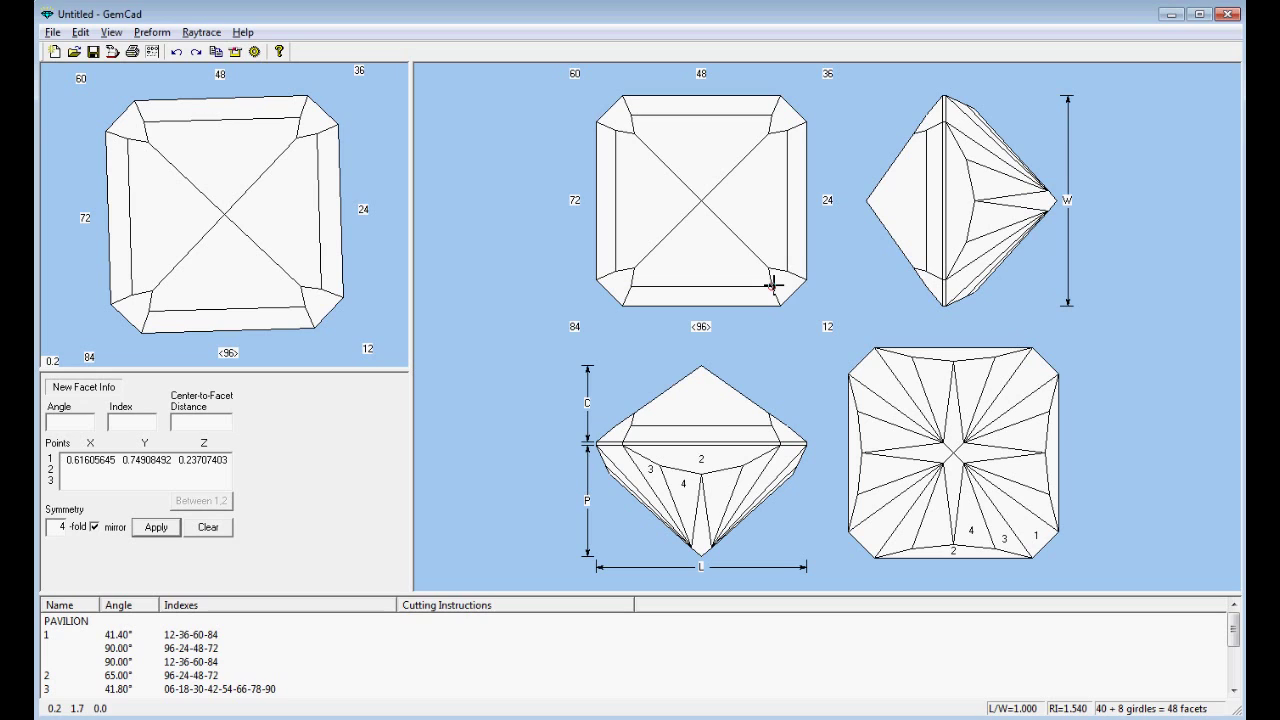
type("a35")
key("Return")
type("i")
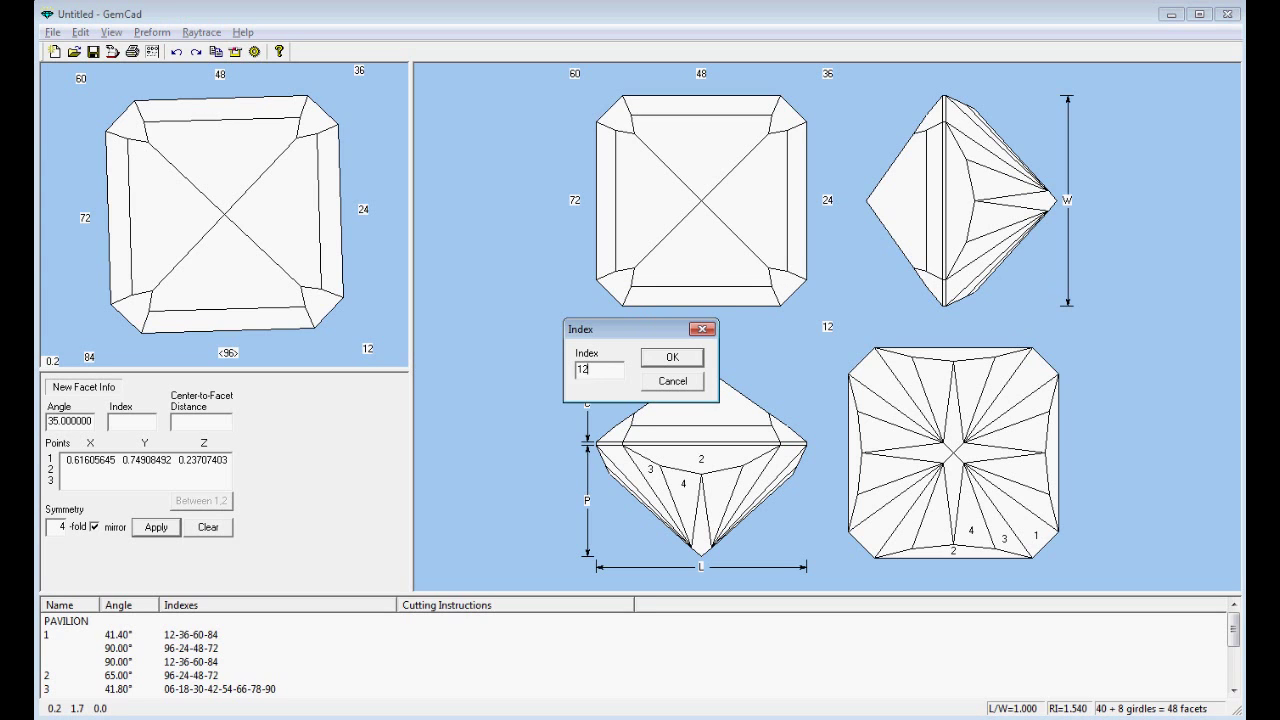
type("12")
key("Return")
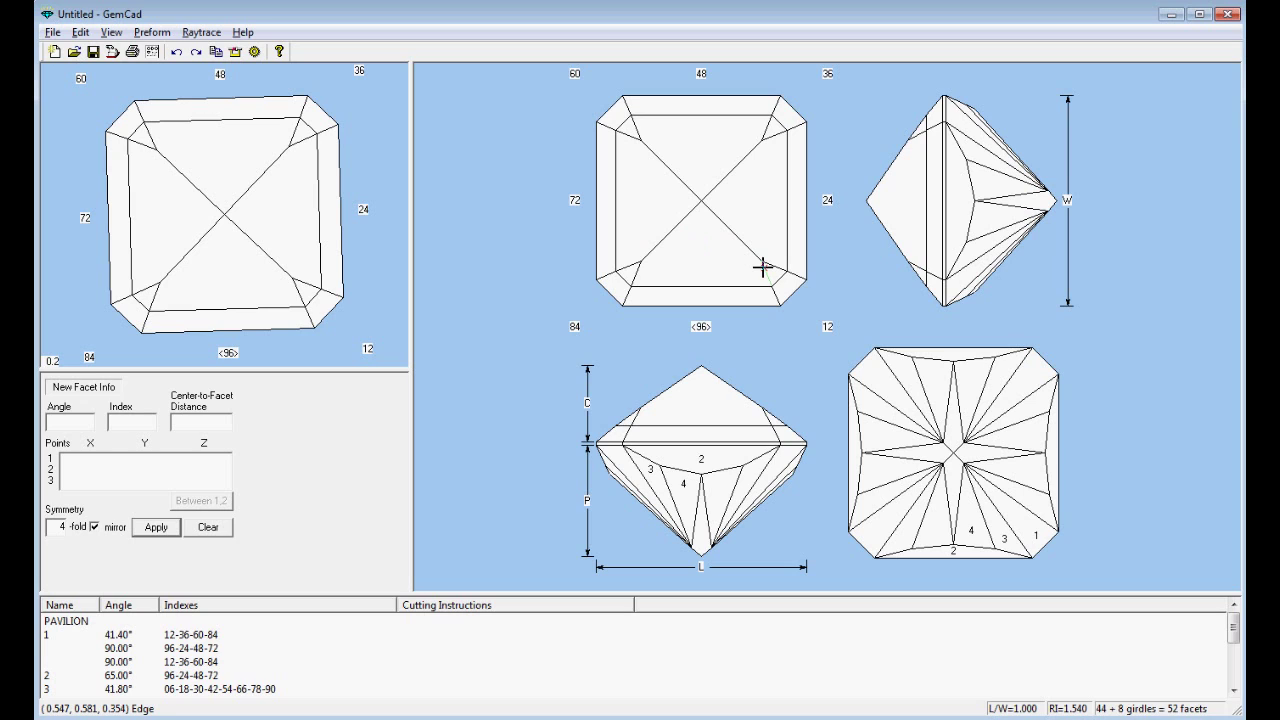
Step: Cut a 30° tier at index 0 through a point on the edge between the 35° side and corner facets
left_click(763, 267)
key("Return")
type("30")
key("Return")
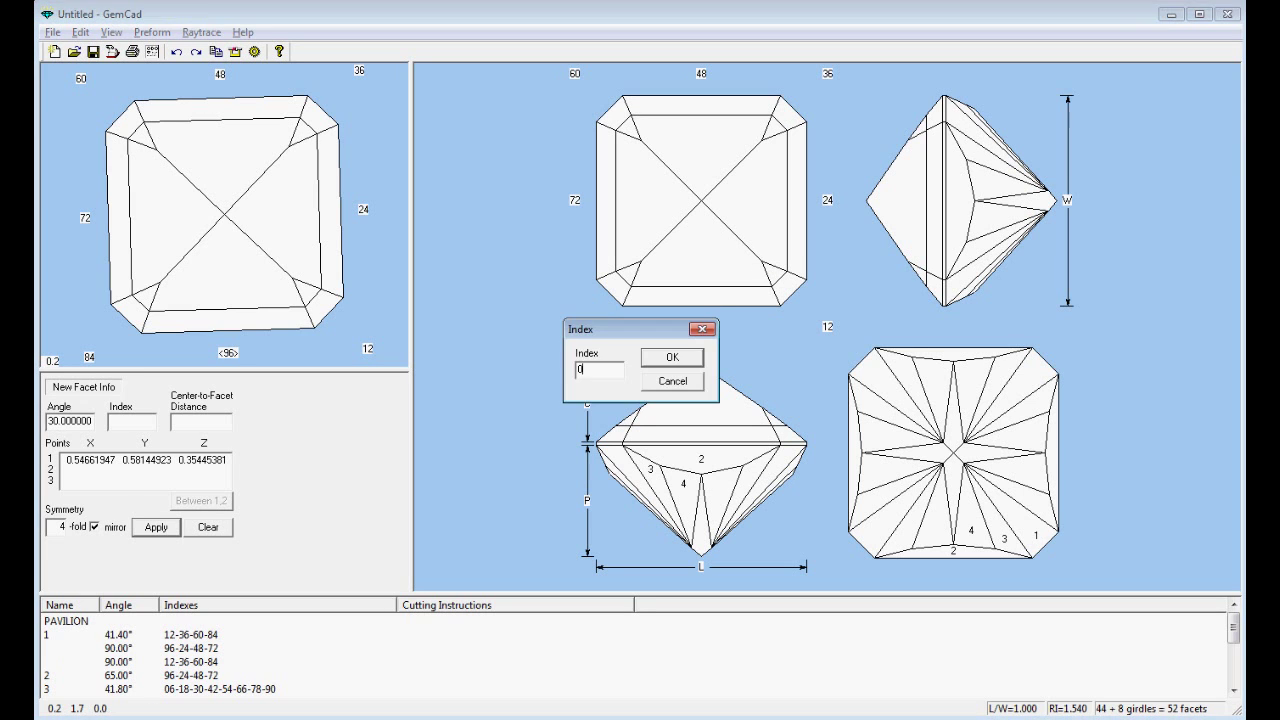
key("Return")
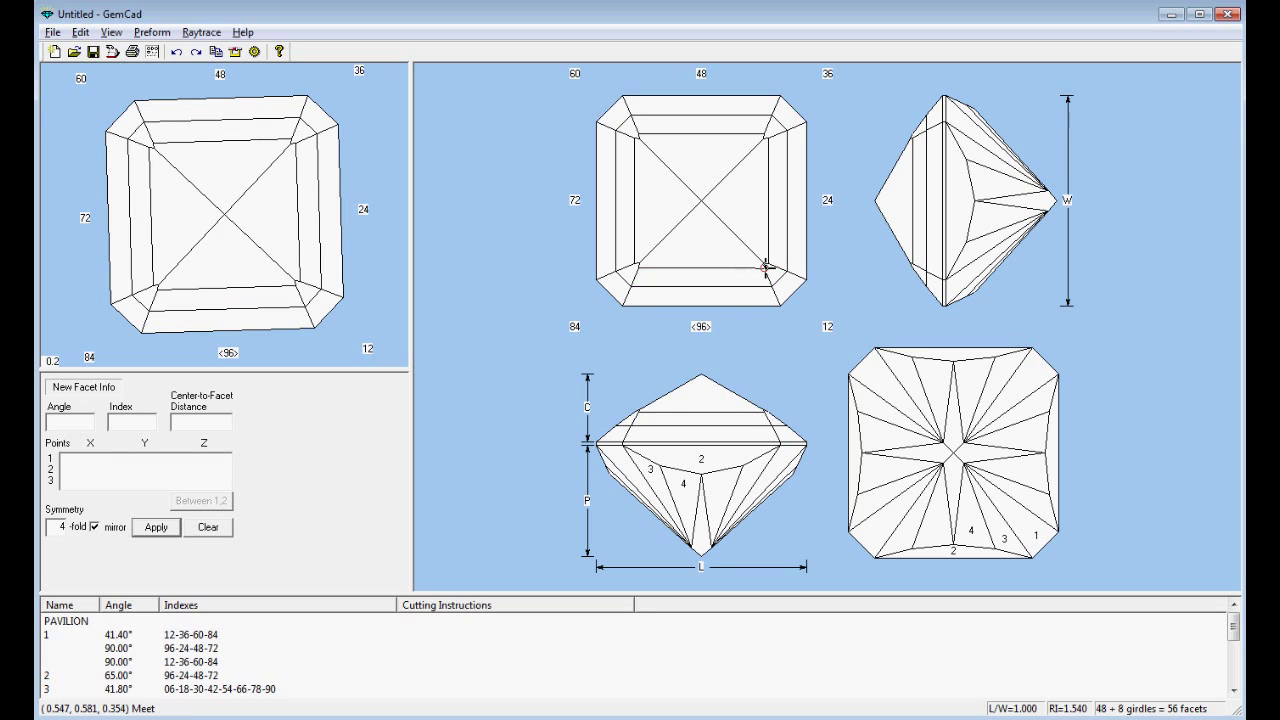
Step: Cut a further tier of corner facets through the meet point of the 30° side facet and the 35° corner facet
left_click(765, 267)
key("Return")
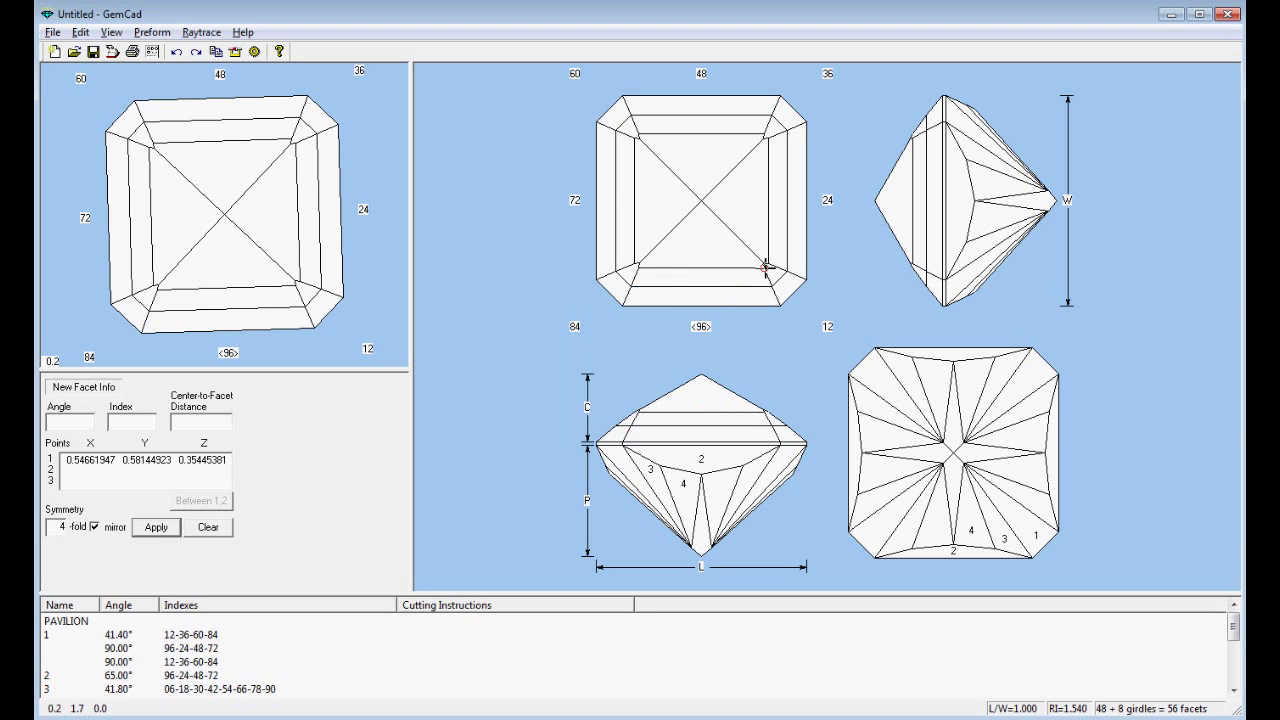
type("a35")
key("Return")
type("24")
key("Return")
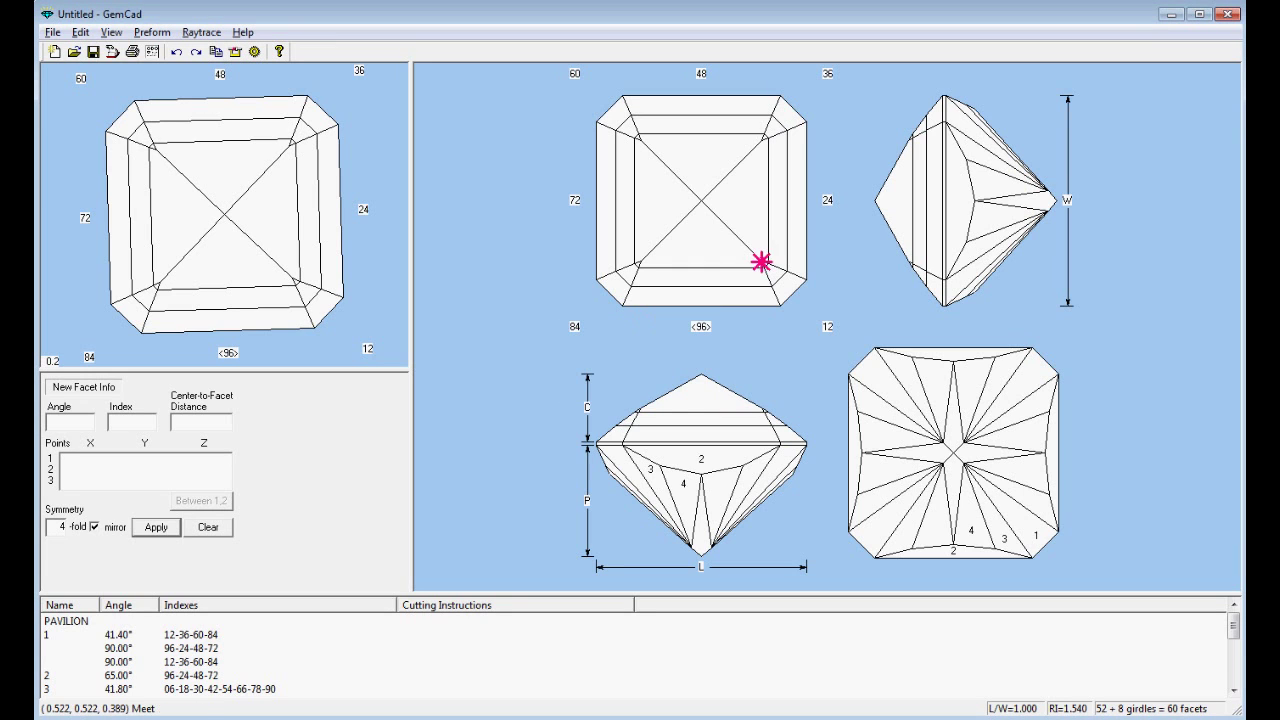
Step: Enlarge the crown view and cut a 0° table through the innermost corner meet point
left_click(762, 265)
left_click(704, 376)
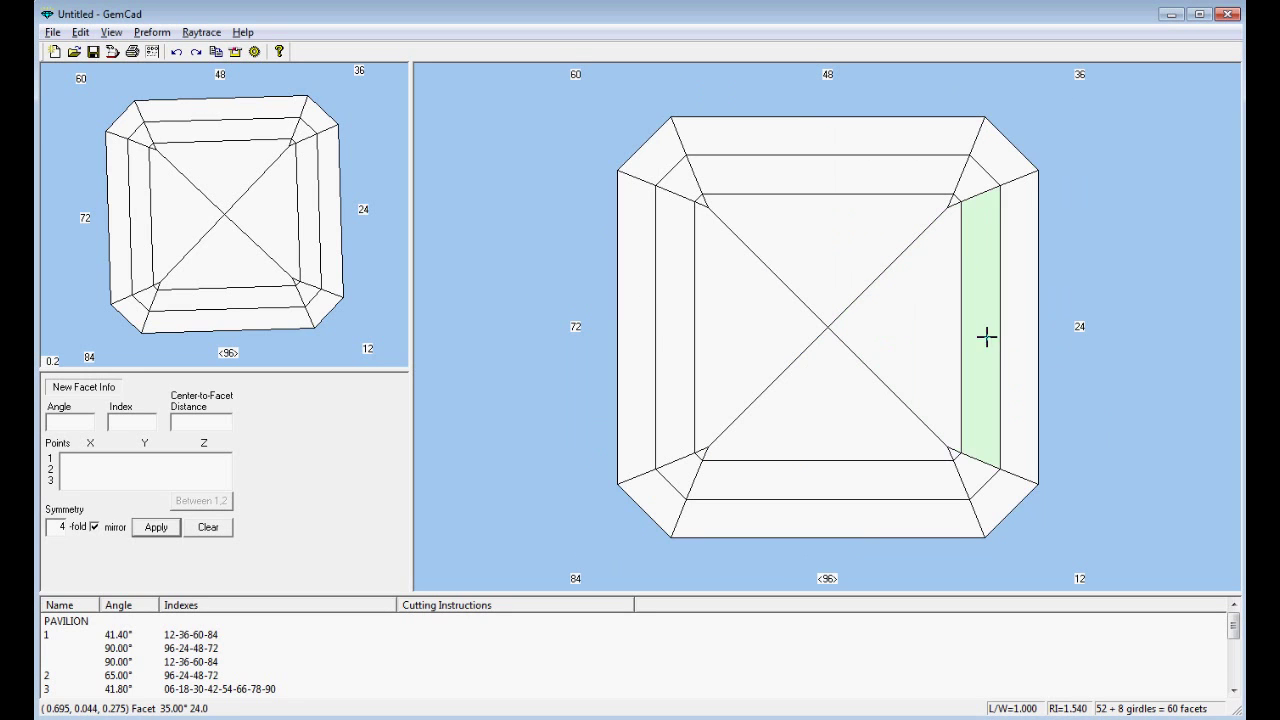
left_click(948, 448)
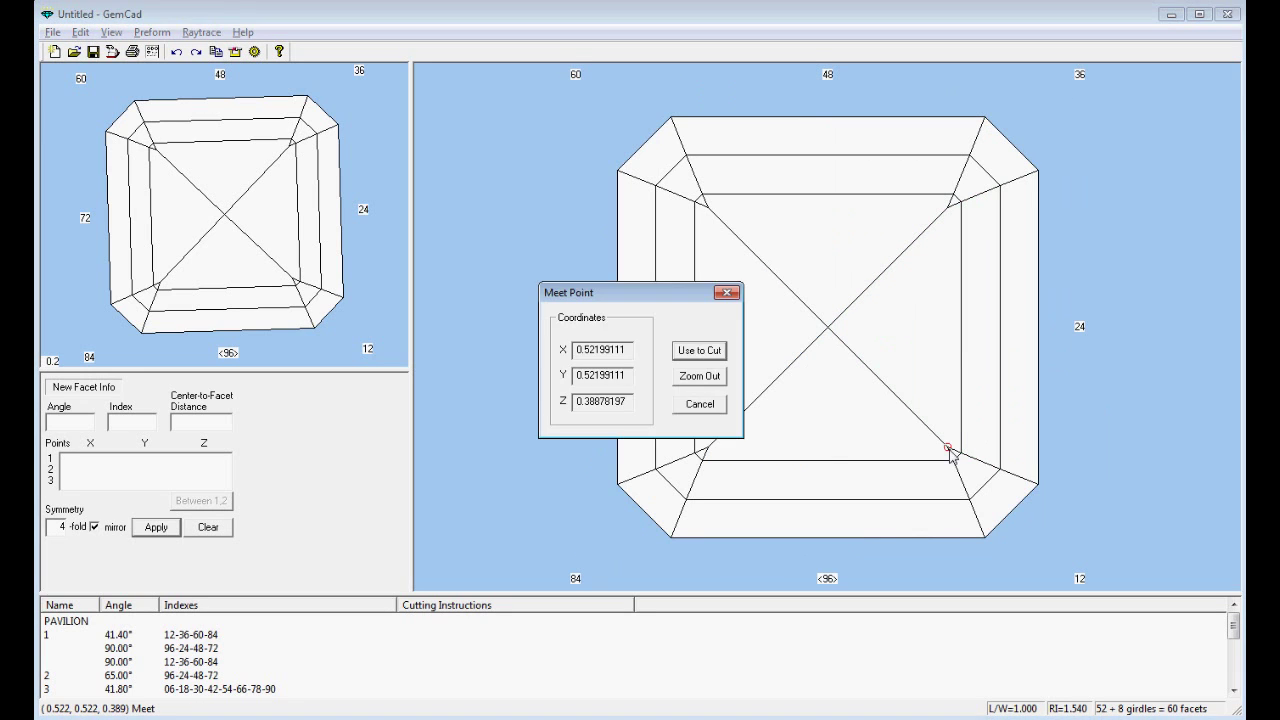
left_click(704, 352)
left_click(684, 419)
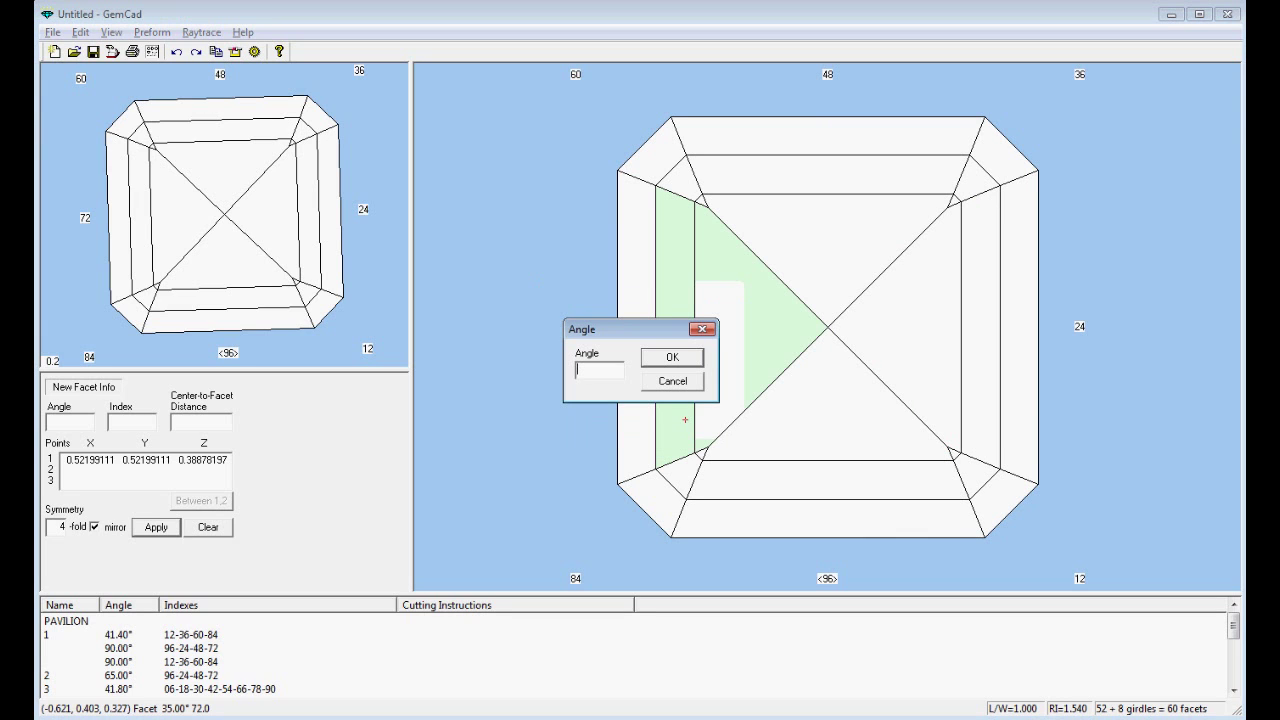
type("0")
key("Return")
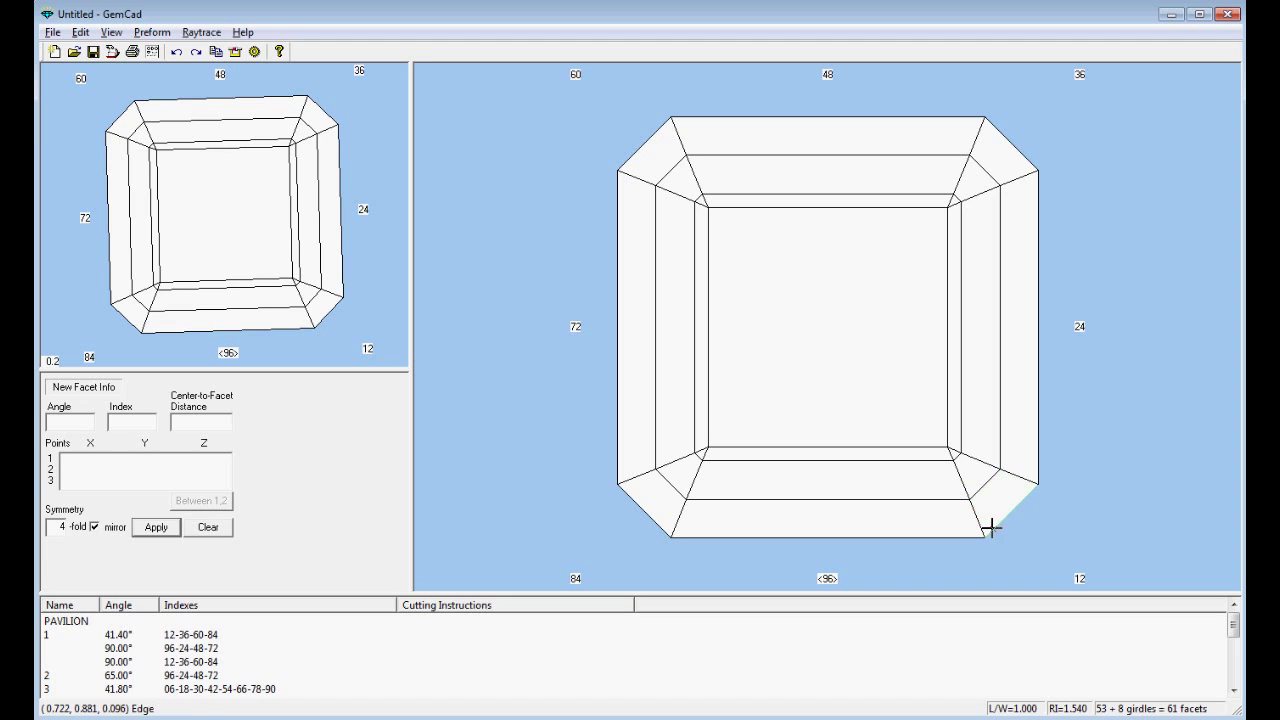
Step: Uncut the 40° corner tier at index 12 and recut it at 38° through the girdle corner meet point
left_click(989, 514)
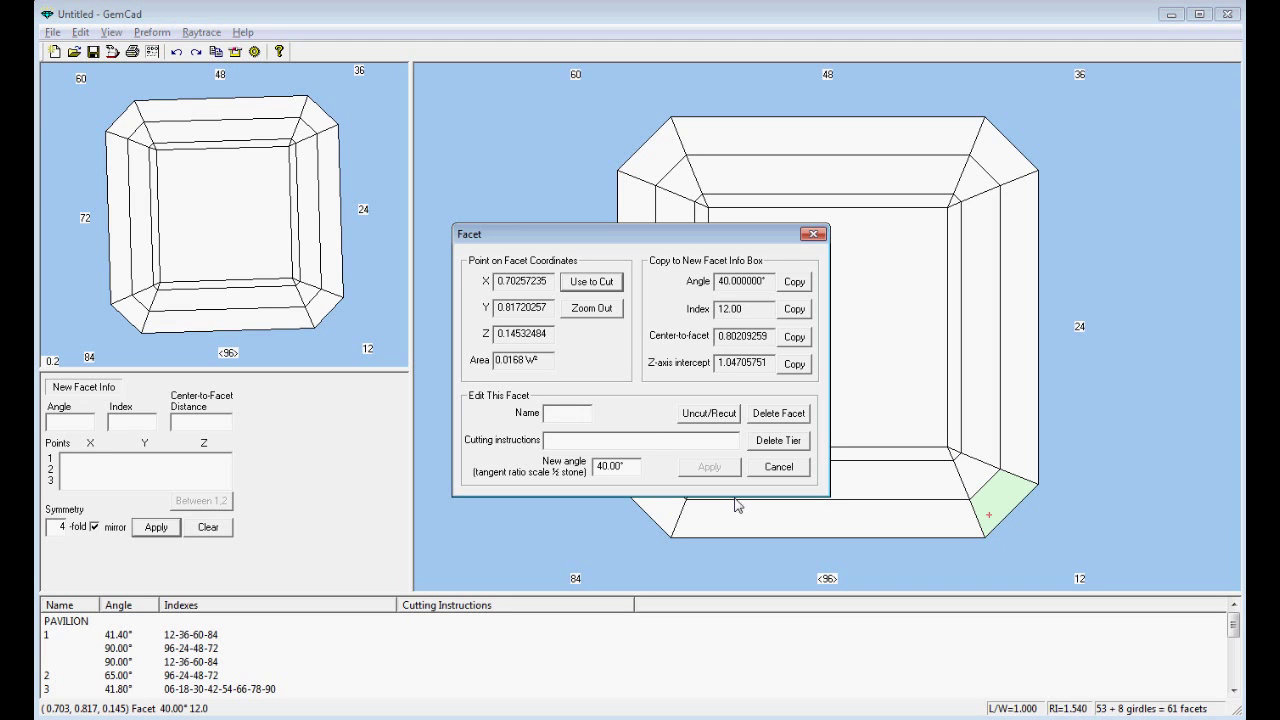
left_click(708, 412)
left_click(985, 538)
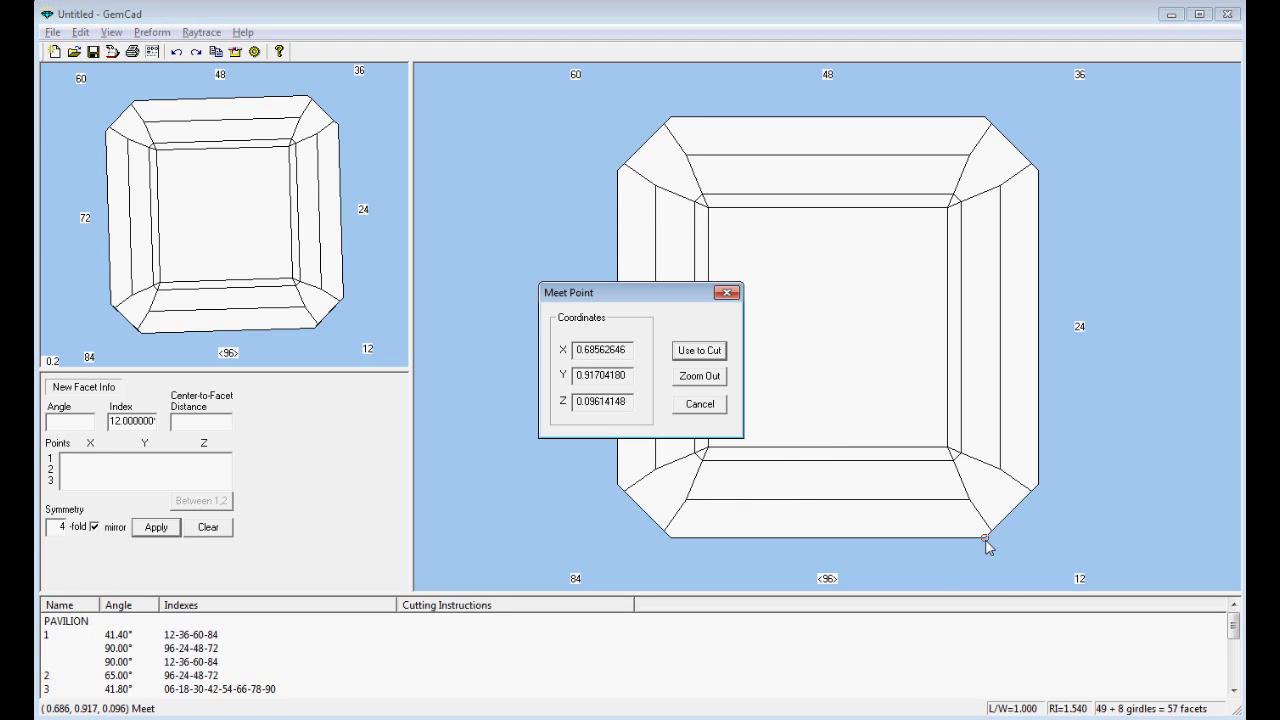
key("Return")
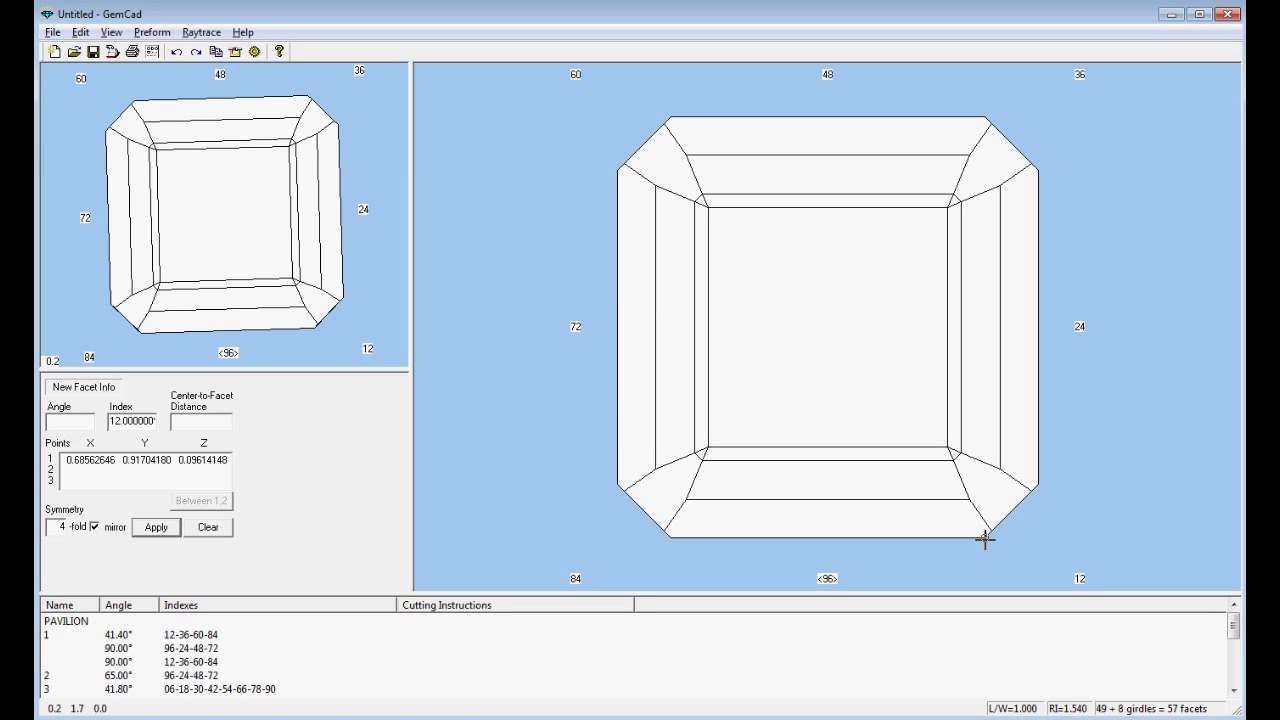
type("38")
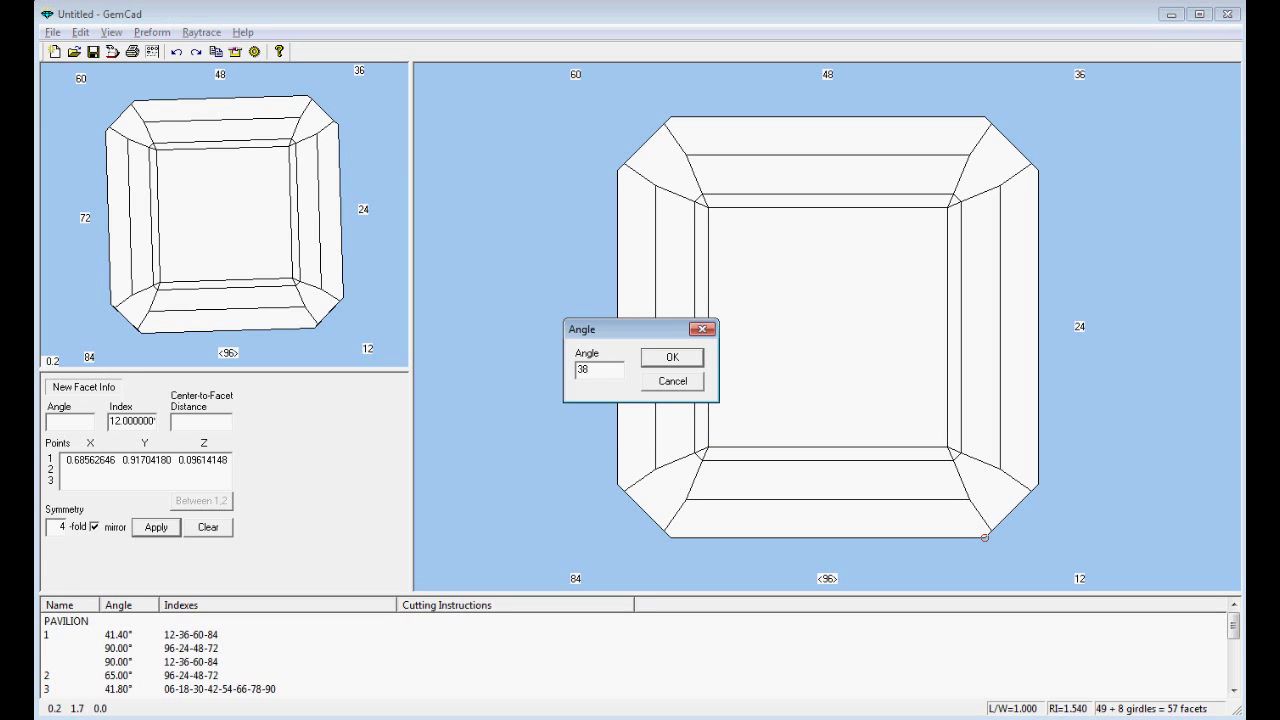
key("Return")
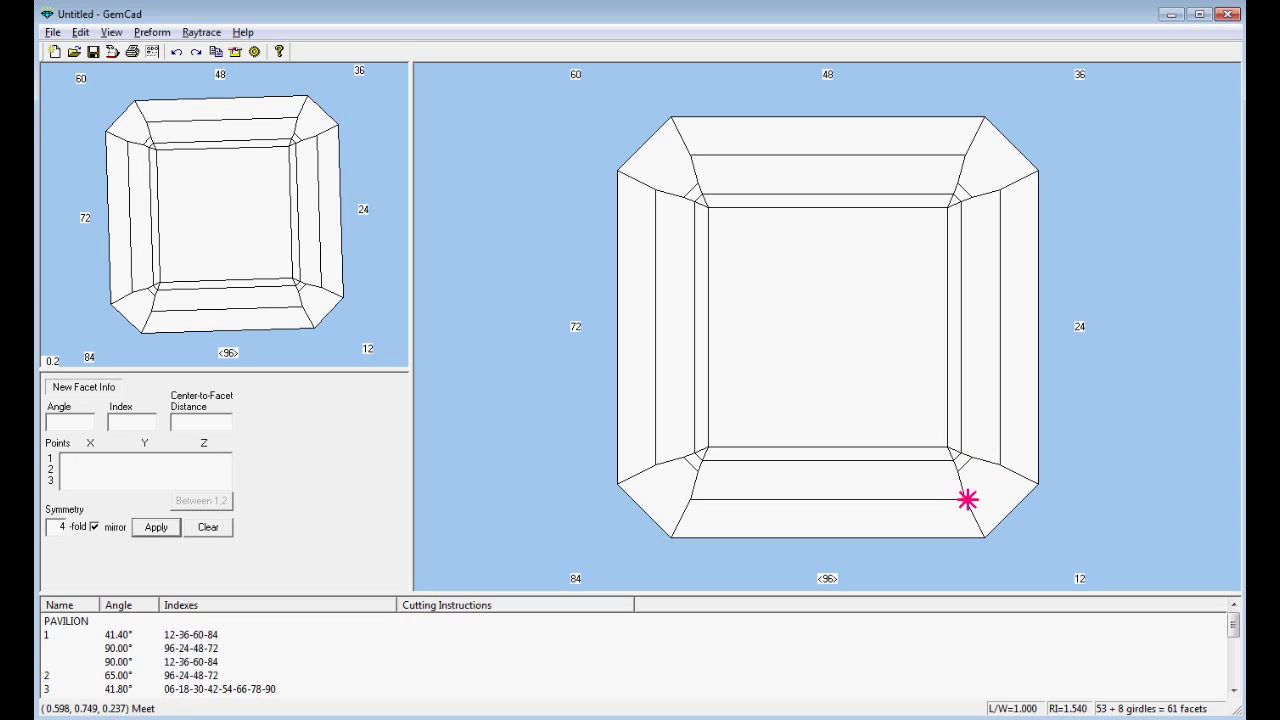
Step: Recut the second corner tier at index 12 through the 38° facet's inner meet point, keeping the cut-off facets as preform
left_click(966, 499)
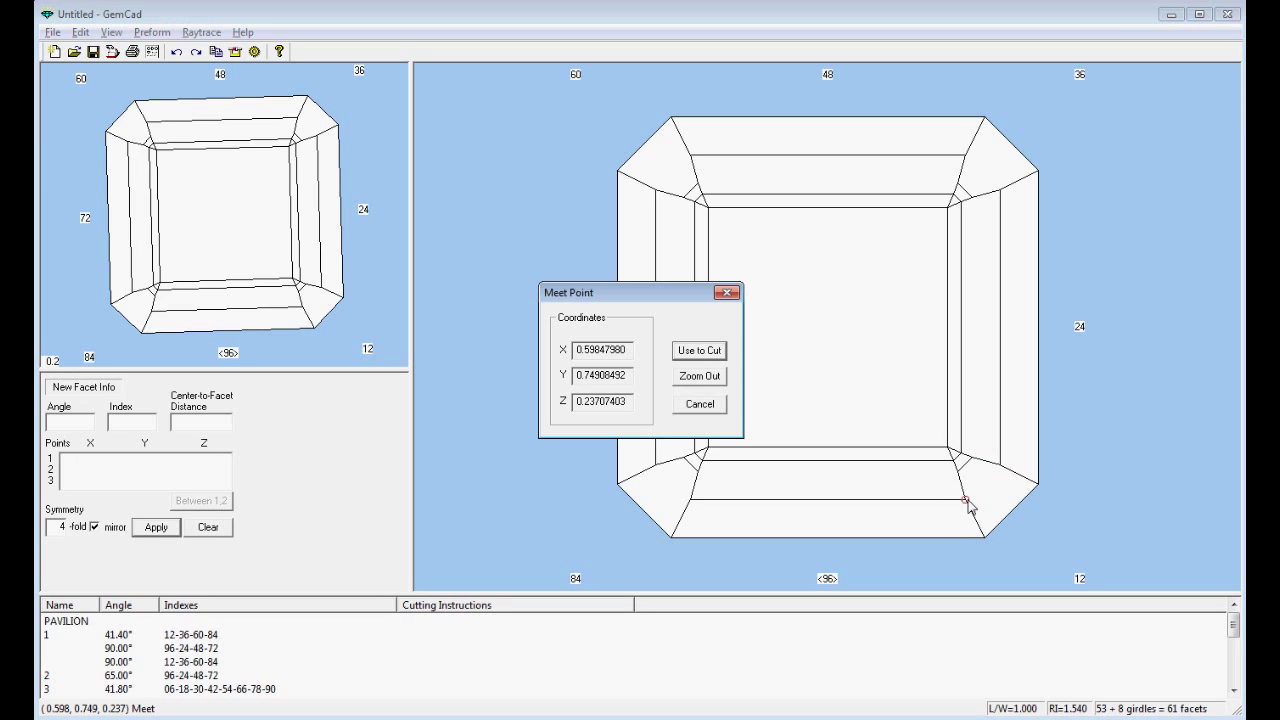
left_click(700, 350)
left_click(996, 567)
type("12")
key("Return")
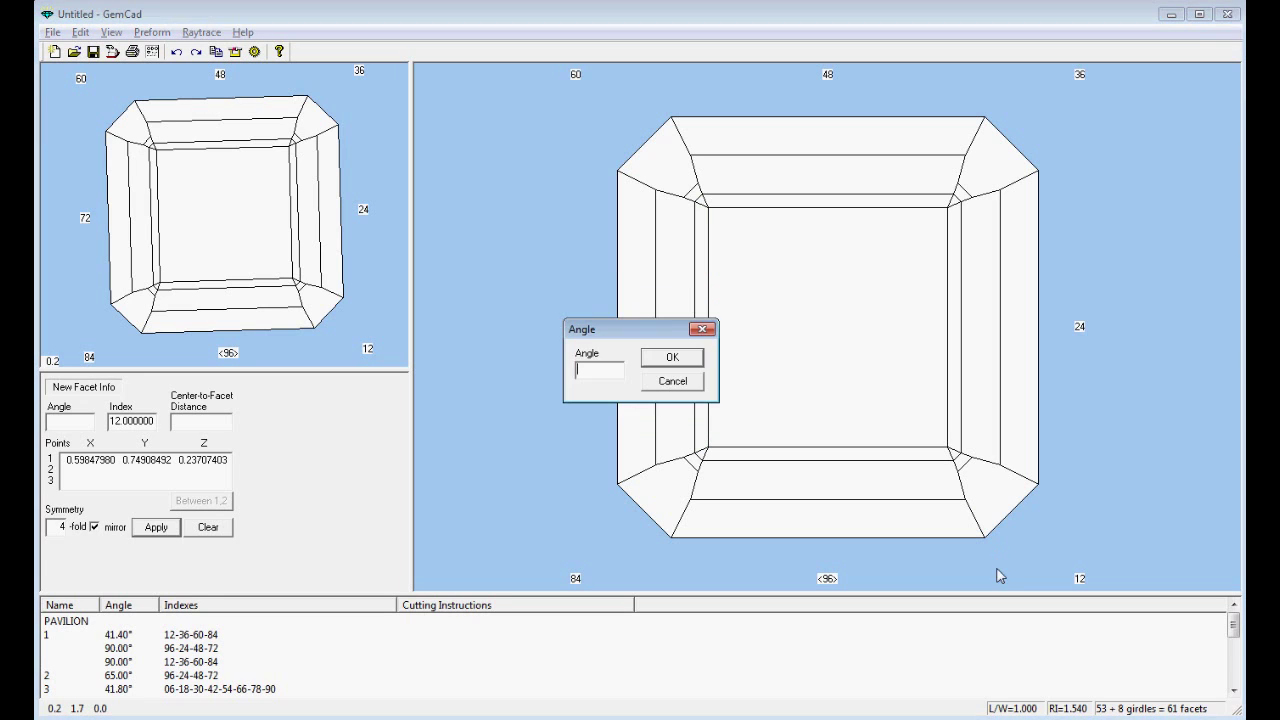
key("Return")
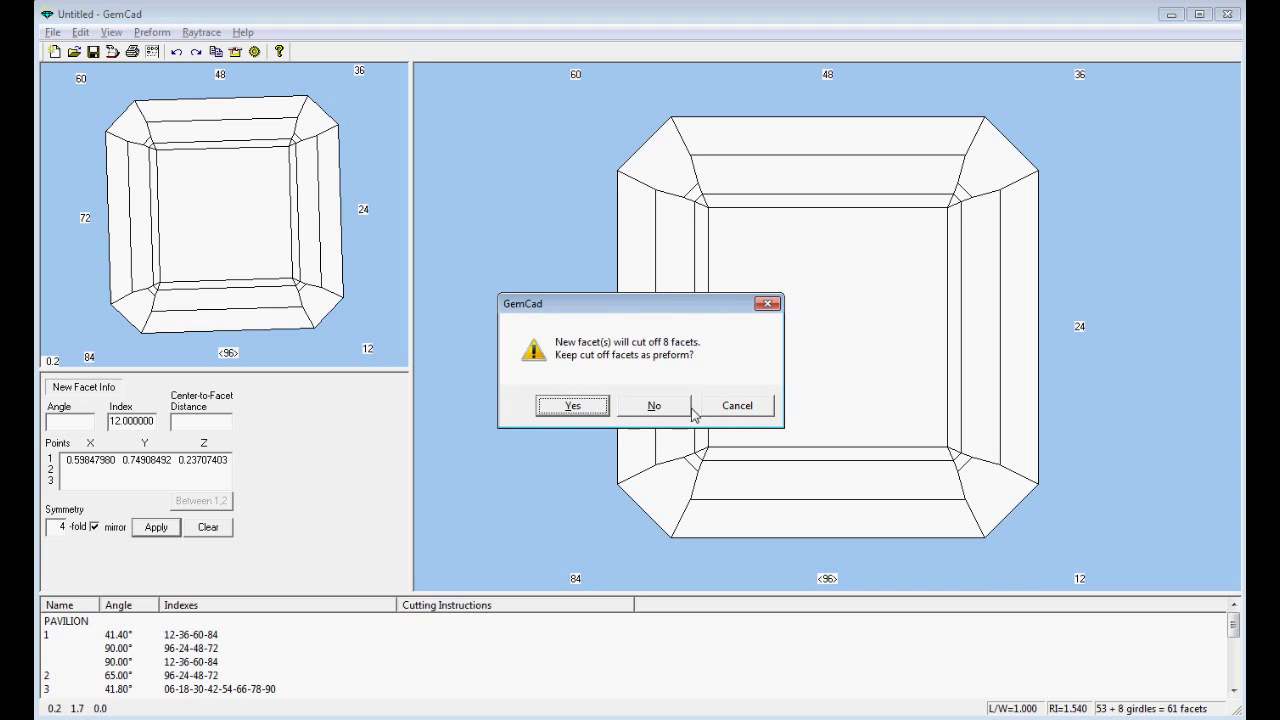
left_click(586, 408)
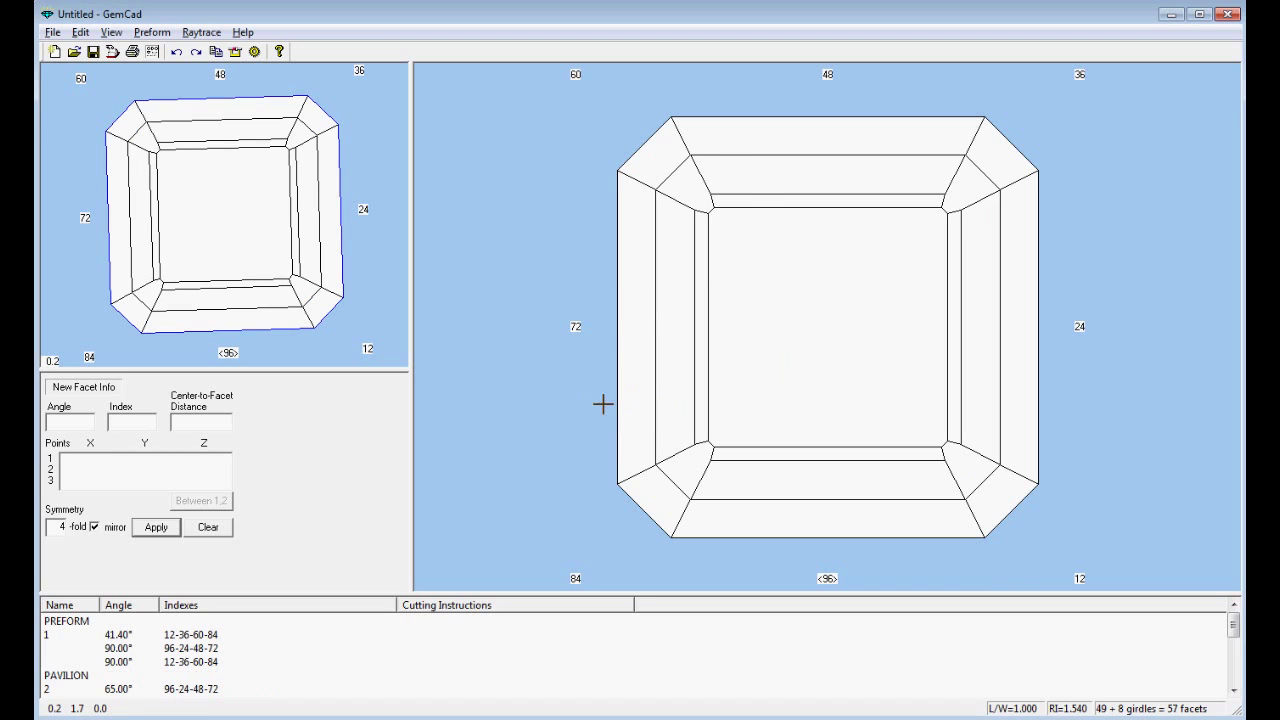
Step: Cut a 28° tier at index 12 through the meet point at the corner of the innermost side facets
left_click(944, 462)
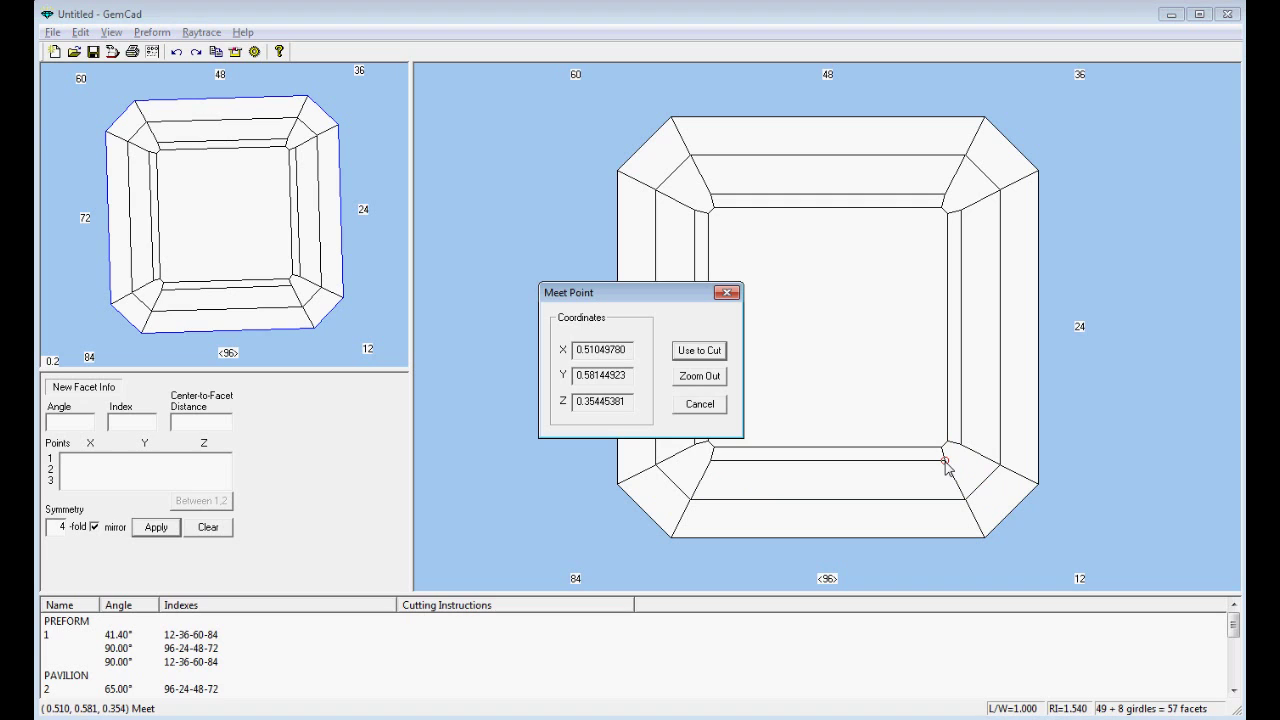
key("Return")
key("Return")
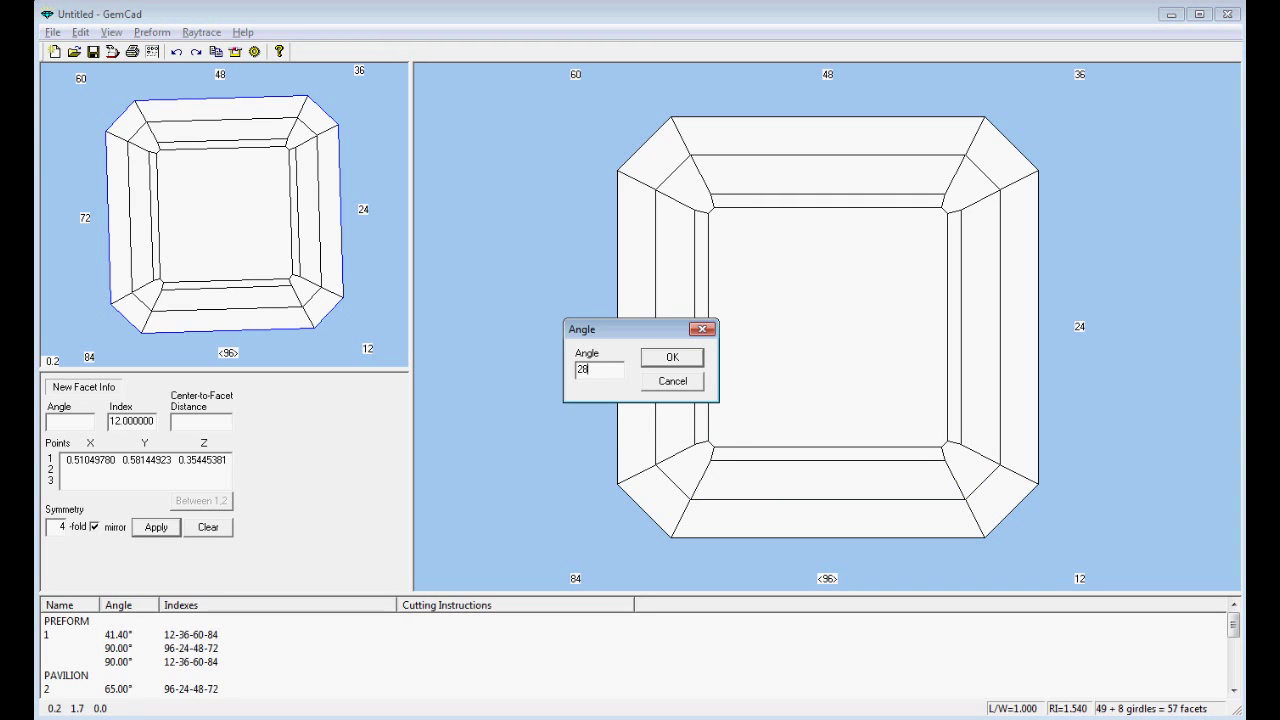
key("Return")
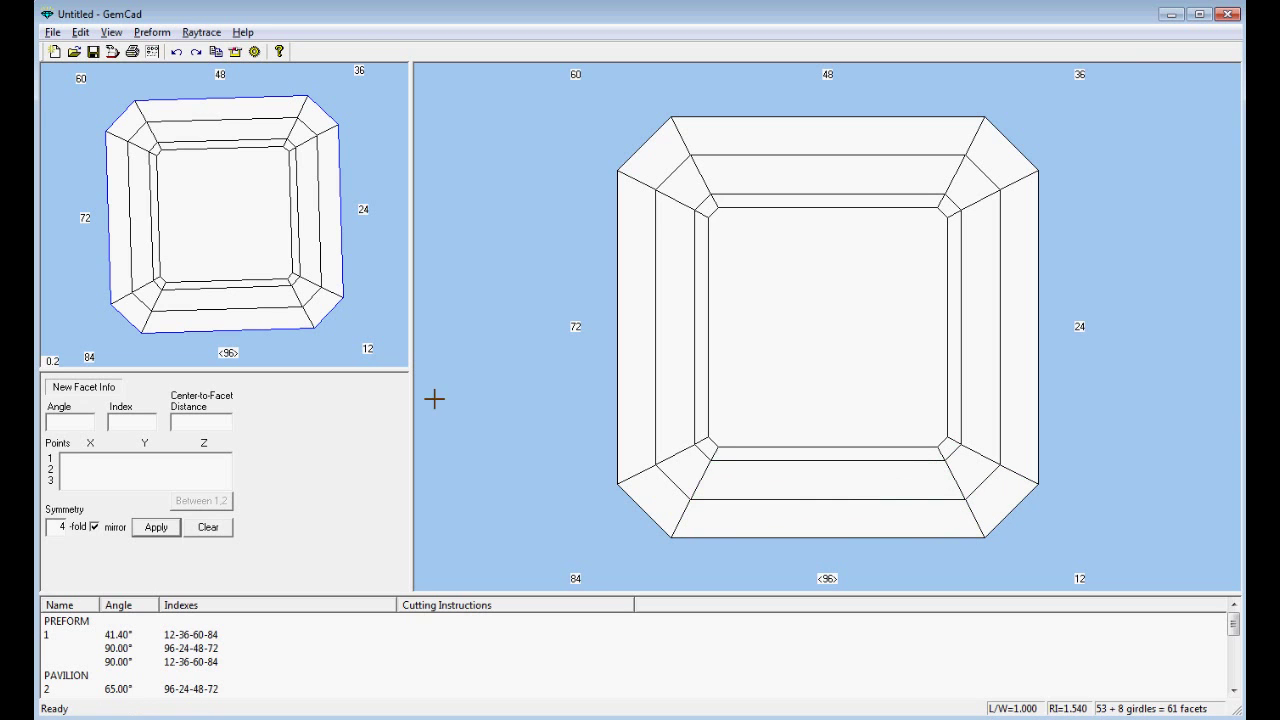
Step: Remove the preform facets from the design and inspect the finished crown in the 3D view
left_click_drag(229, 320, 205, 130)
left_click(152, 32)
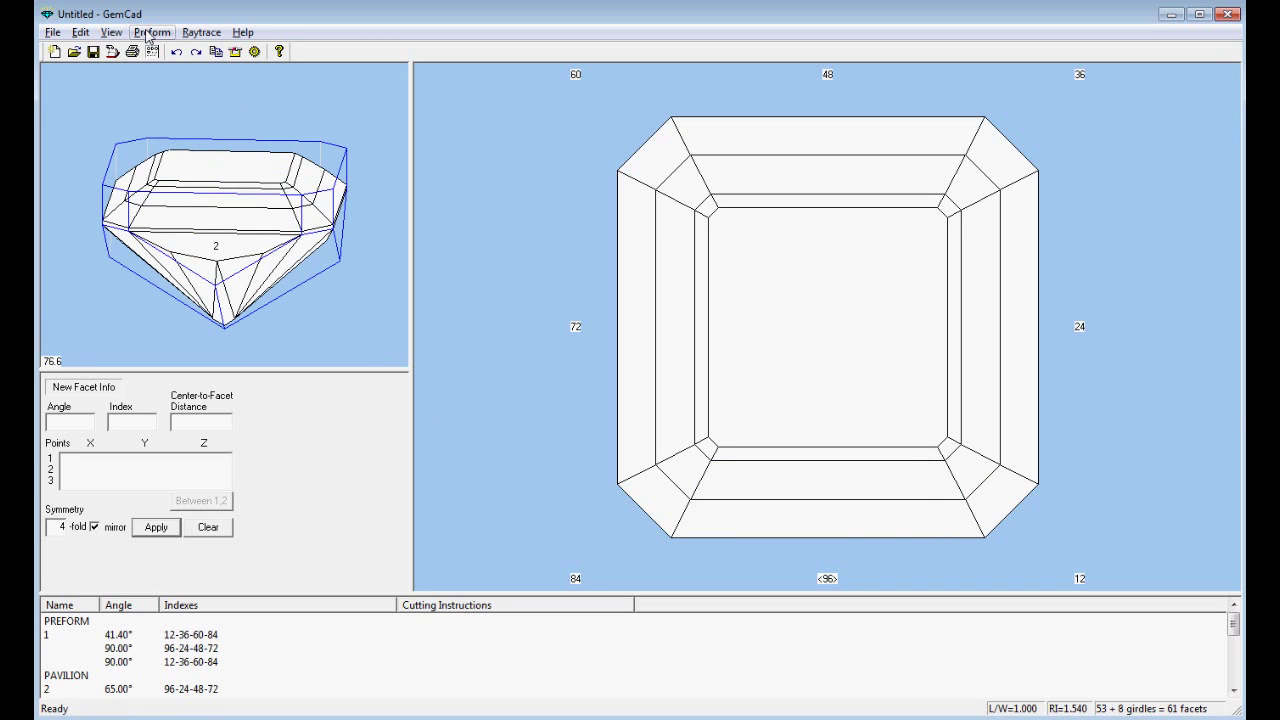
left_click(174, 57)
left_click_drag(171, 226, 68, 388)
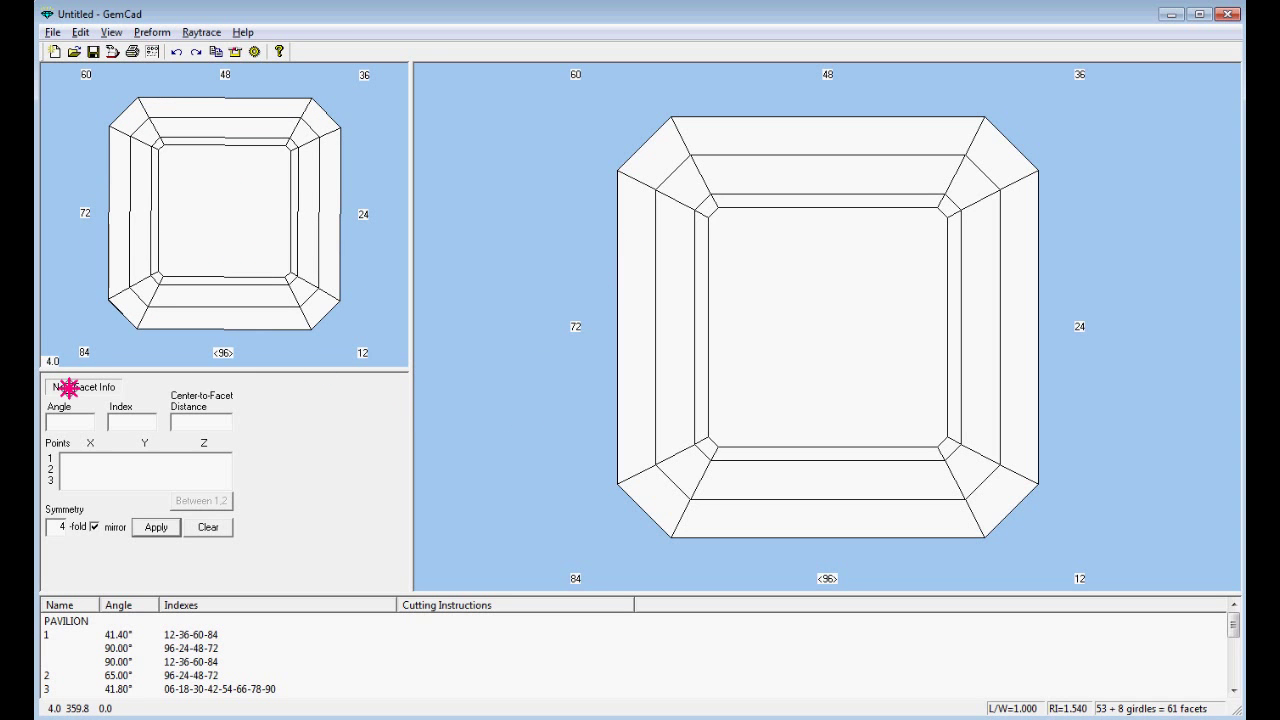
mouse_move(254, 284)
left_mouse_down()
mouse_move(243, 84)
mouse_move(223, 94)
mouse_move(760, 143)
mouse_move(917, 140)
mouse_move(419, 335)
mouse_move(469, 317)
mouse_move(257, 306)
mouse_move(251, 294)
mouse_move(254, 304)
left_mouse_up()
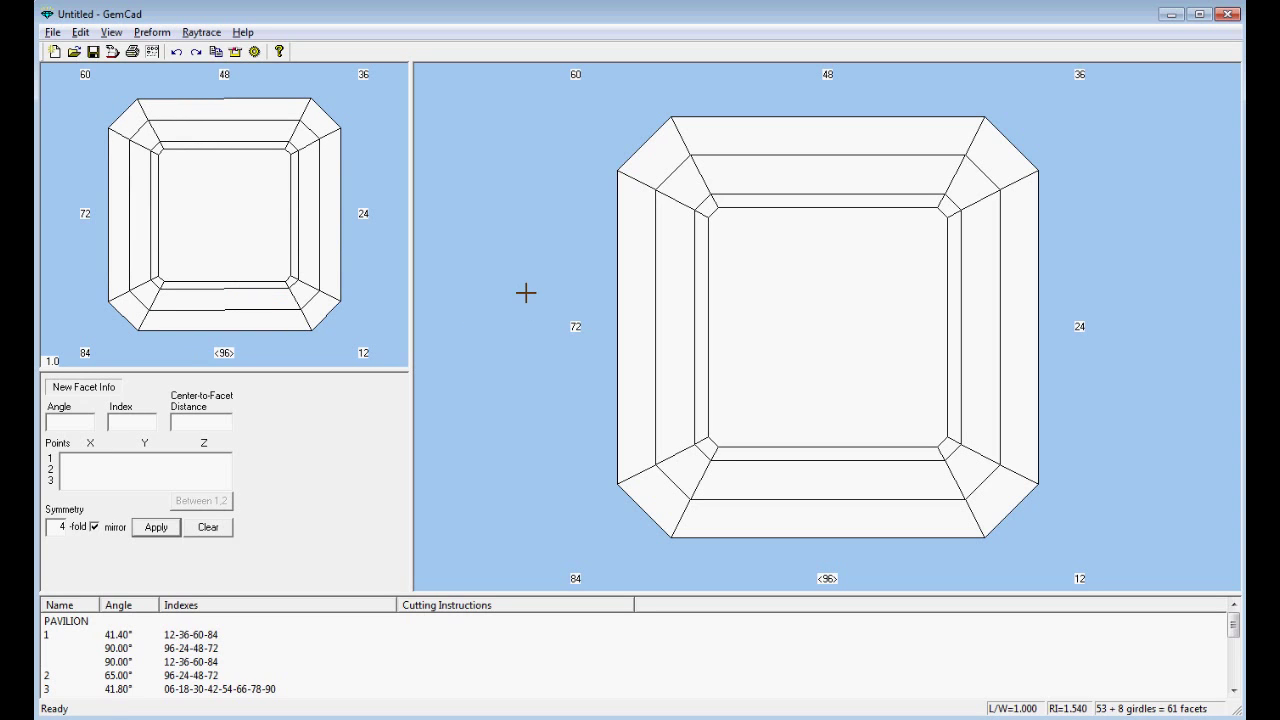